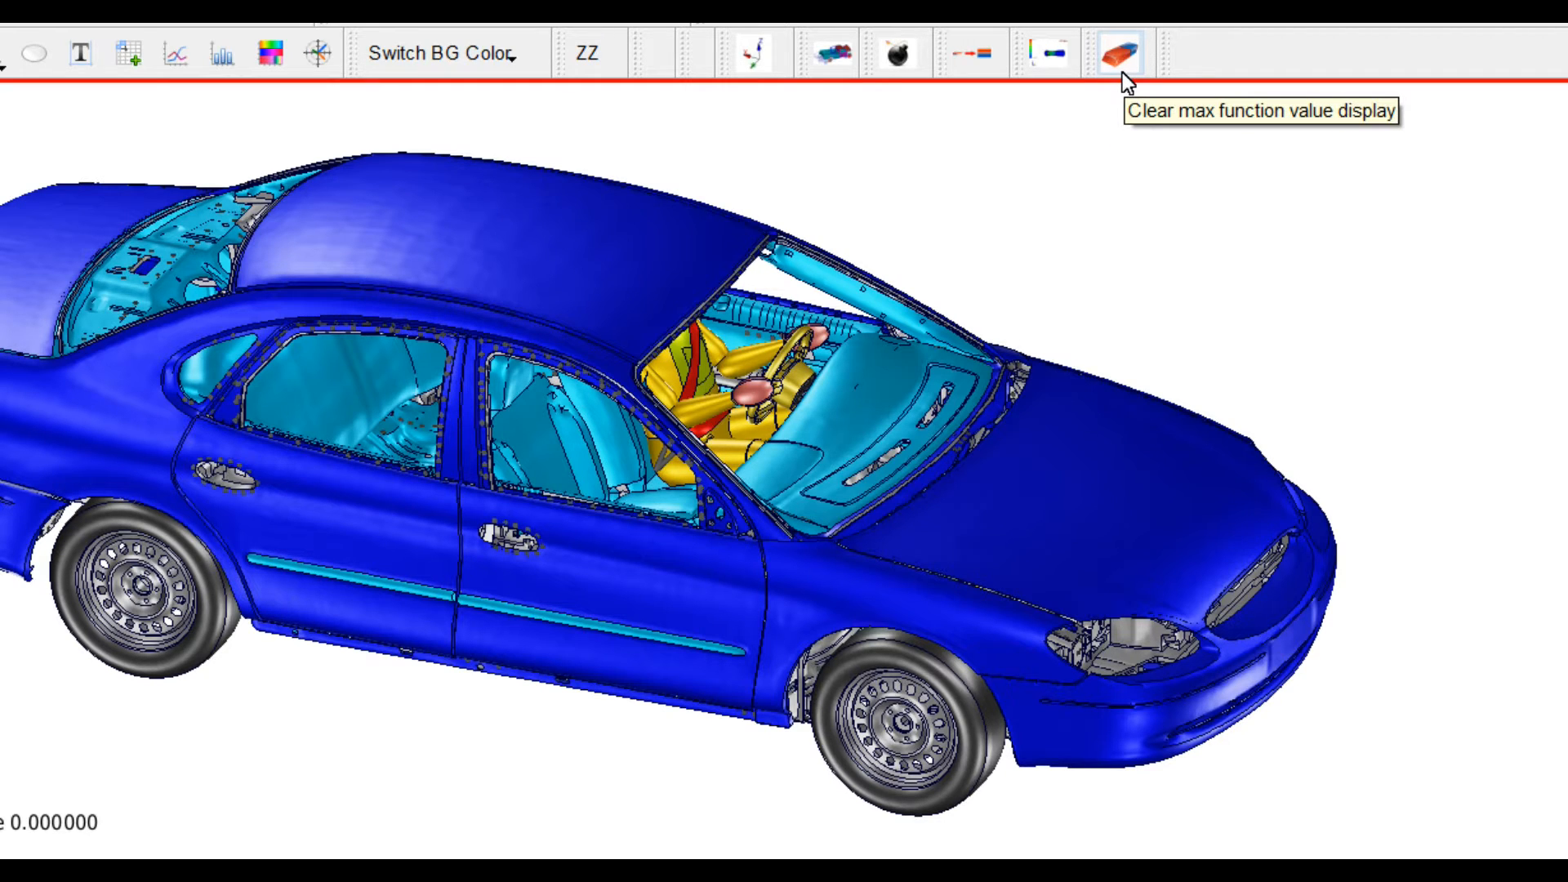
Swap the car model to its deformed crash state and back, and try the exploded view
{"action": "left_click", "coordinate": [831, 66]}
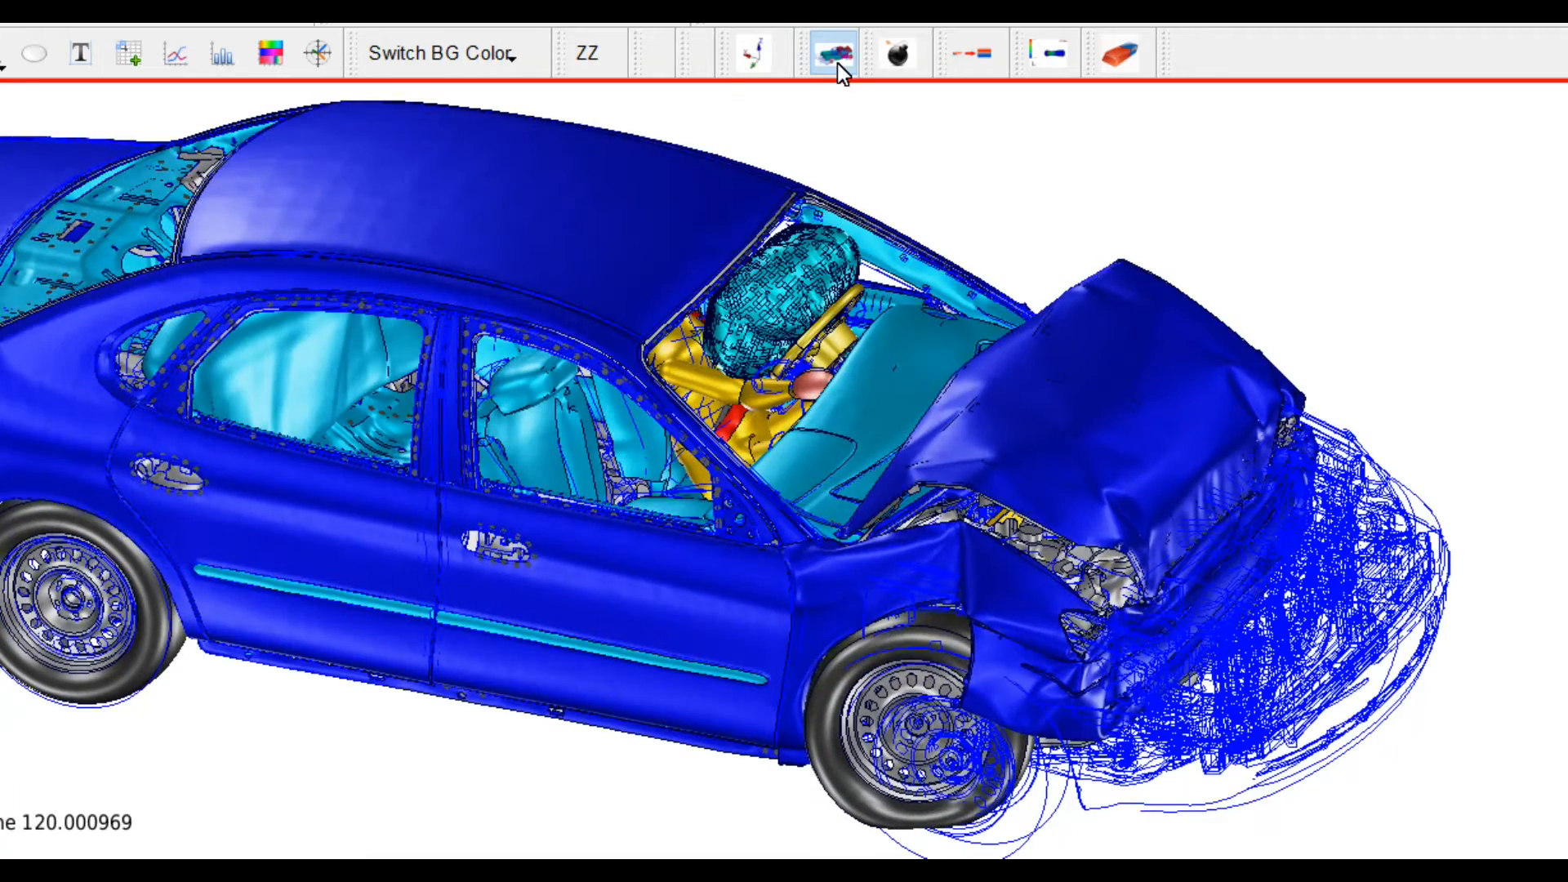
{"action": "left_click", "coordinate": [836, 62]}
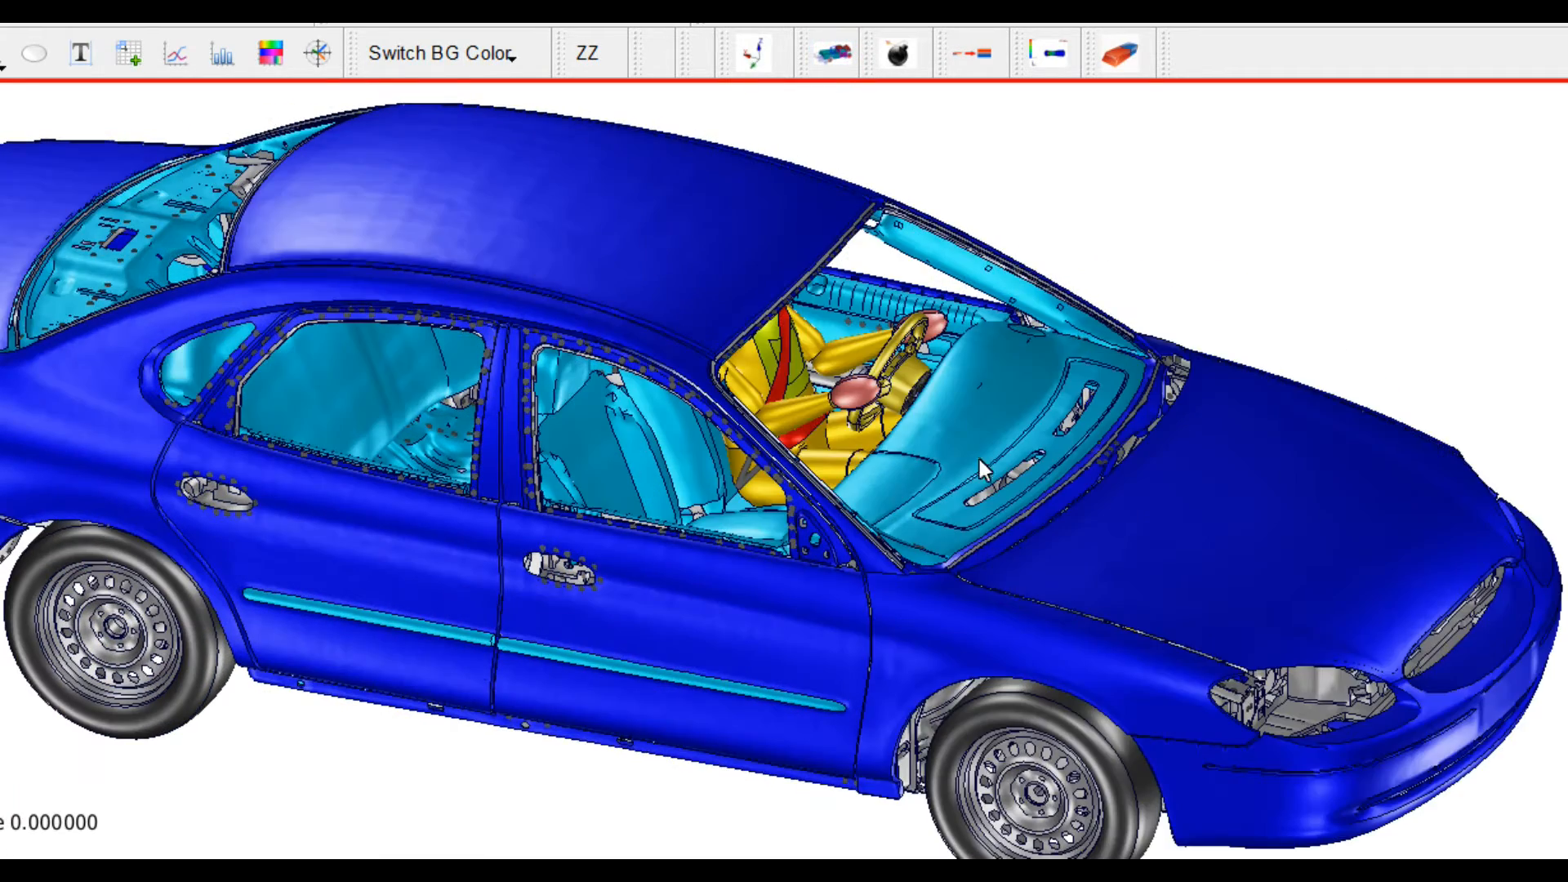
{"action": "left_click", "coordinate": [903, 64]}
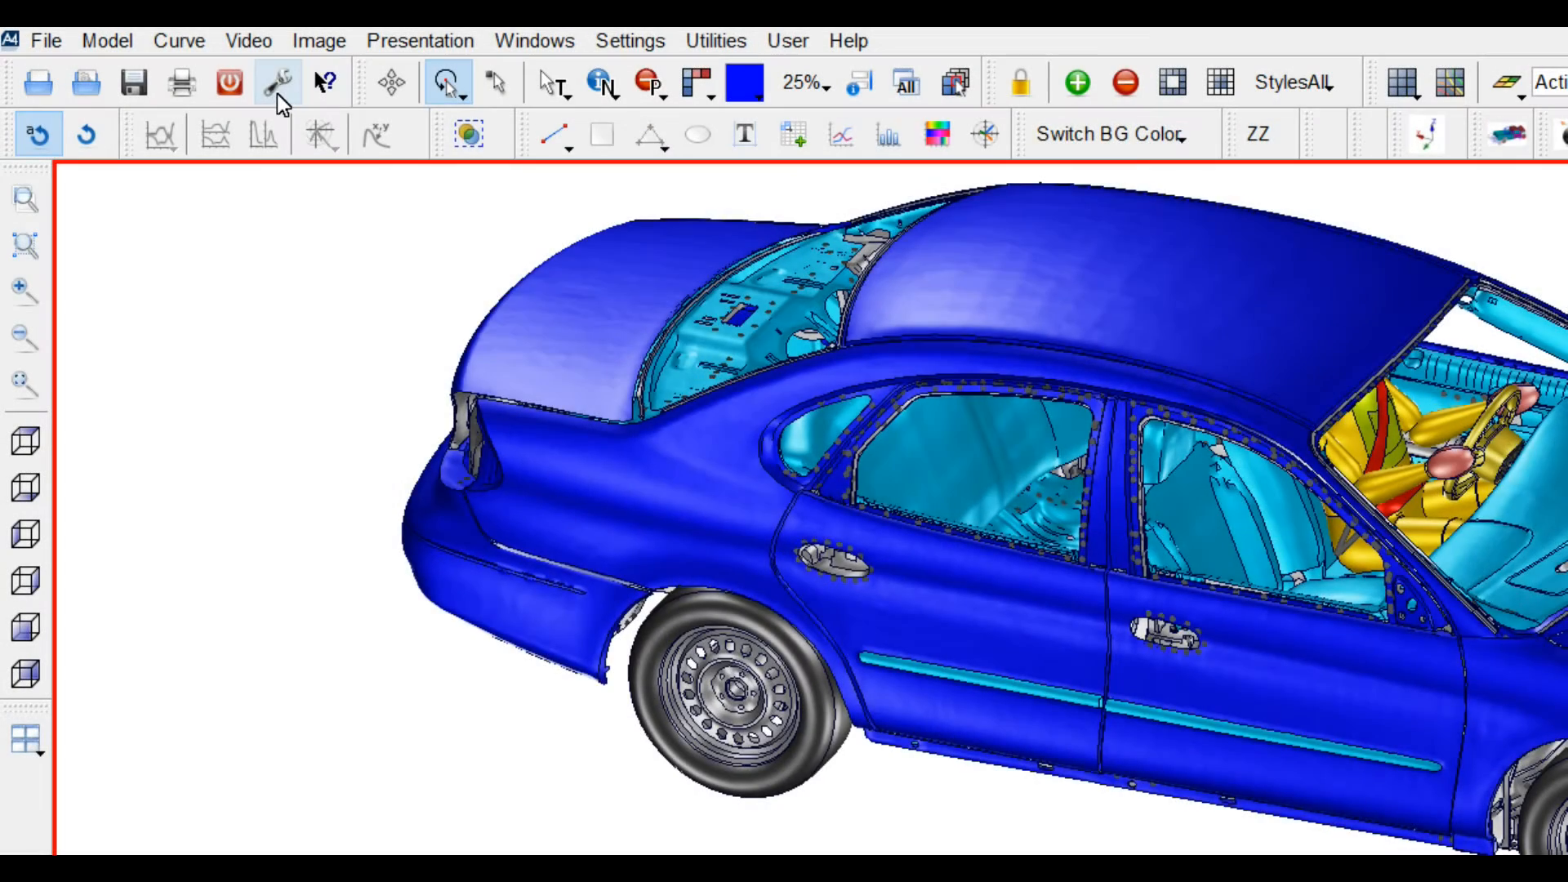
Open the global GUI toolbar options and set the toolbutton style to Text Only
{"action": "left_click", "coordinate": [277, 90]}
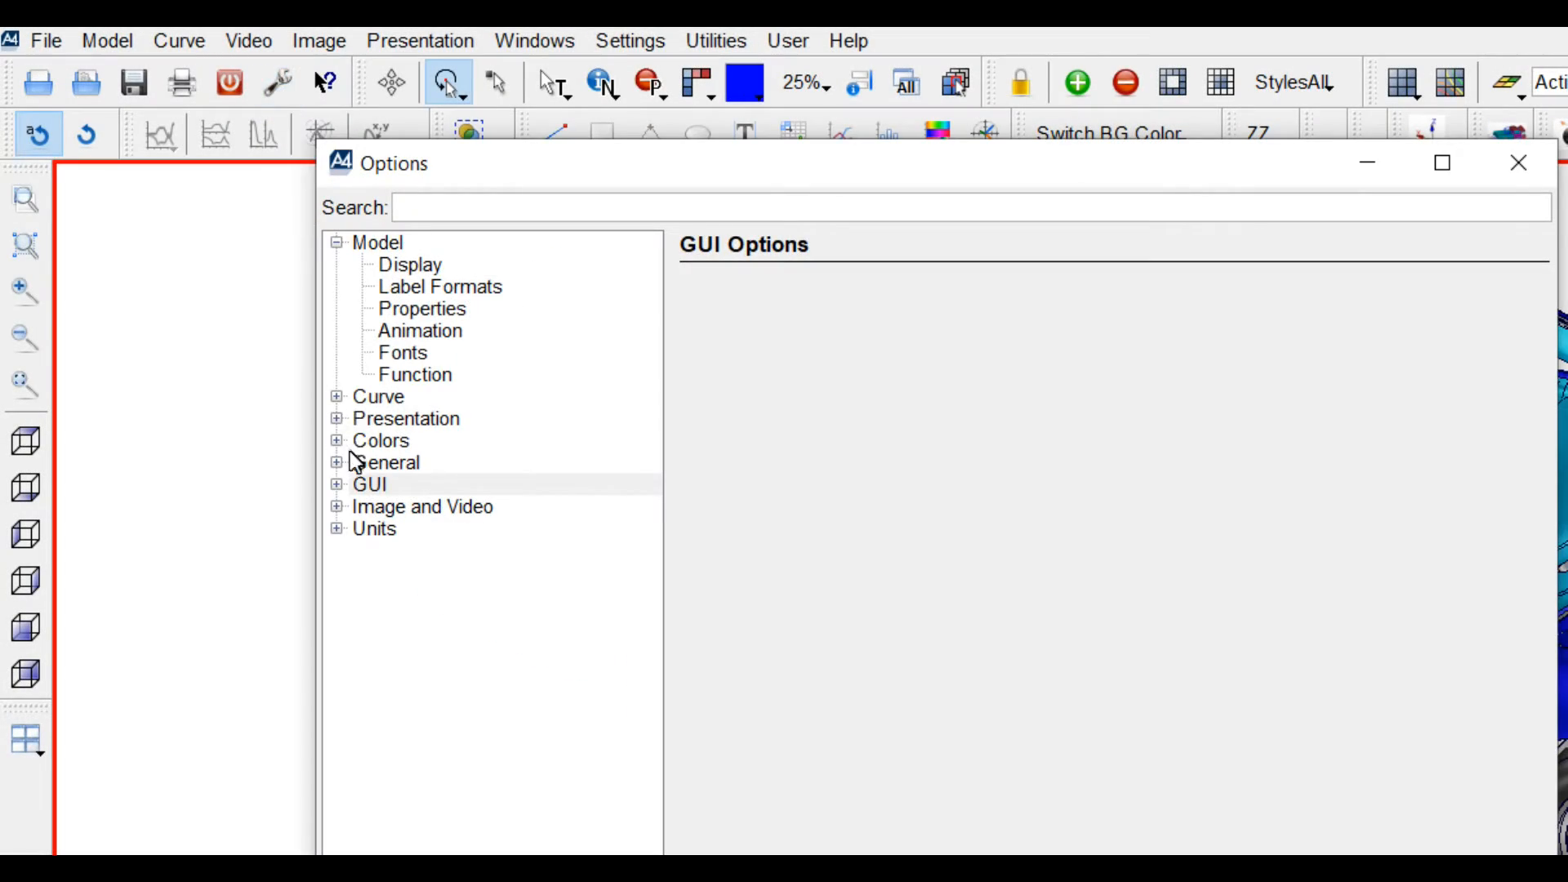
{"action": "left_click", "coordinate": [337, 486]}
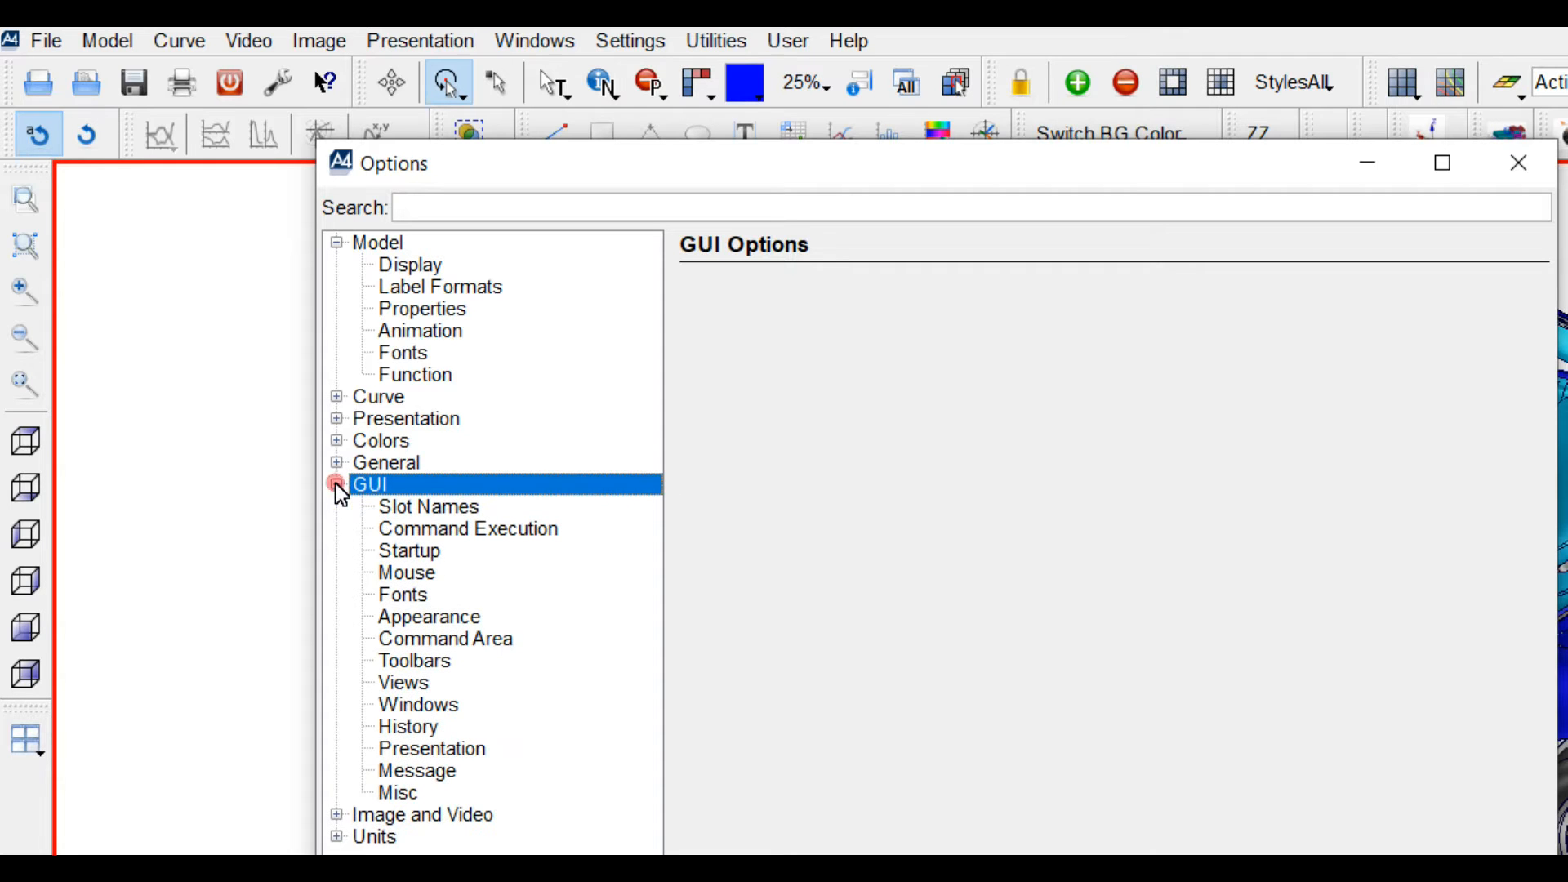
{"action": "left_click", "coordinate": [416, 664]}
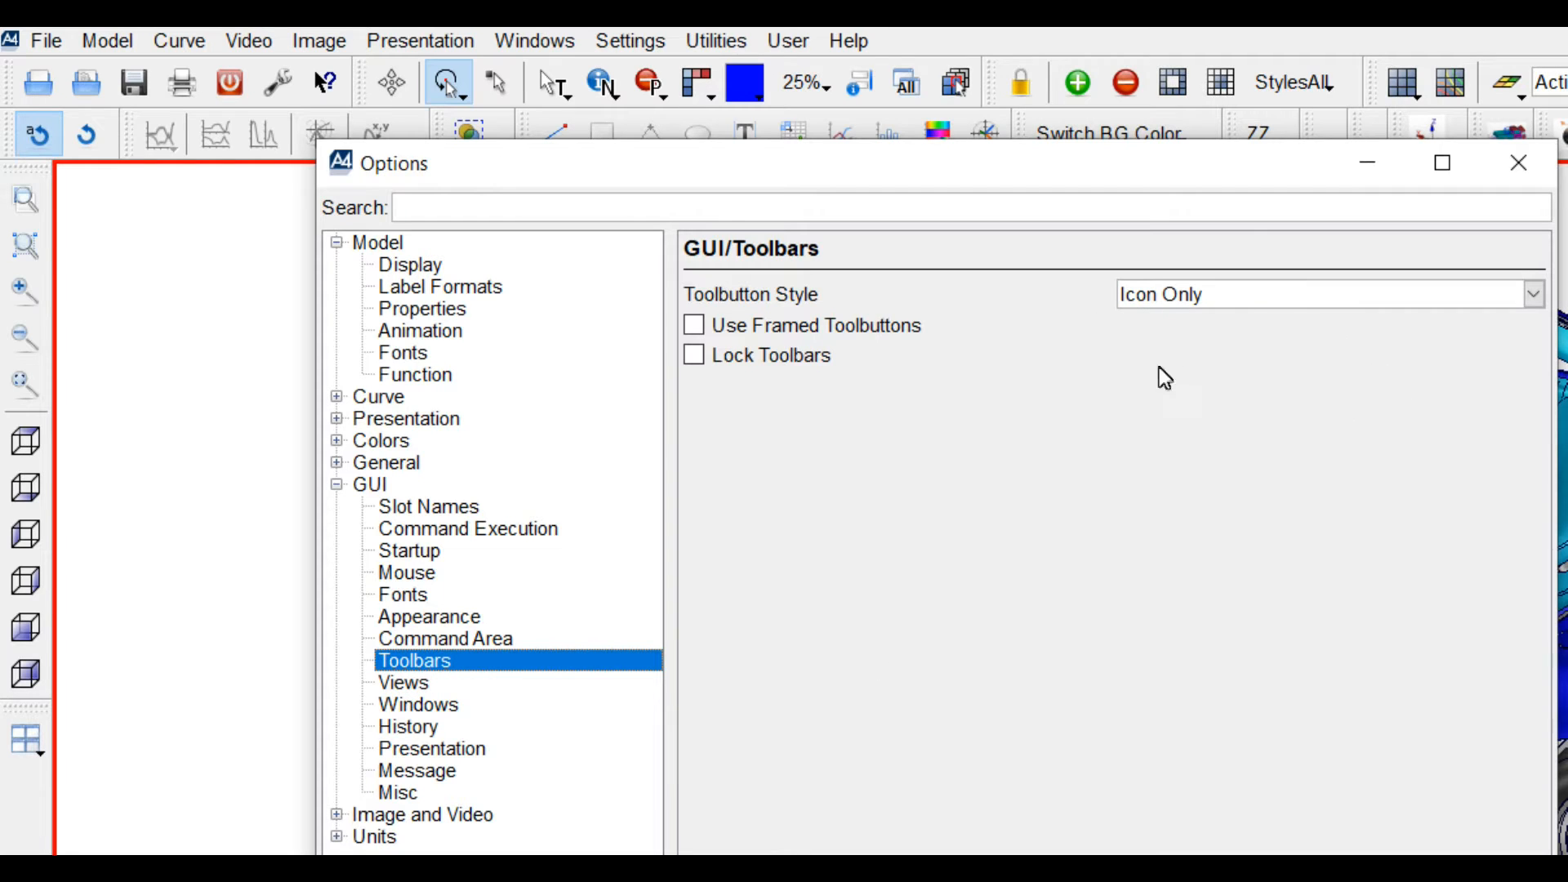
{"action": "left_click", "coordinate": [1535, 295]}
{"action": "left_click", "coordinate": [1526, 346]}
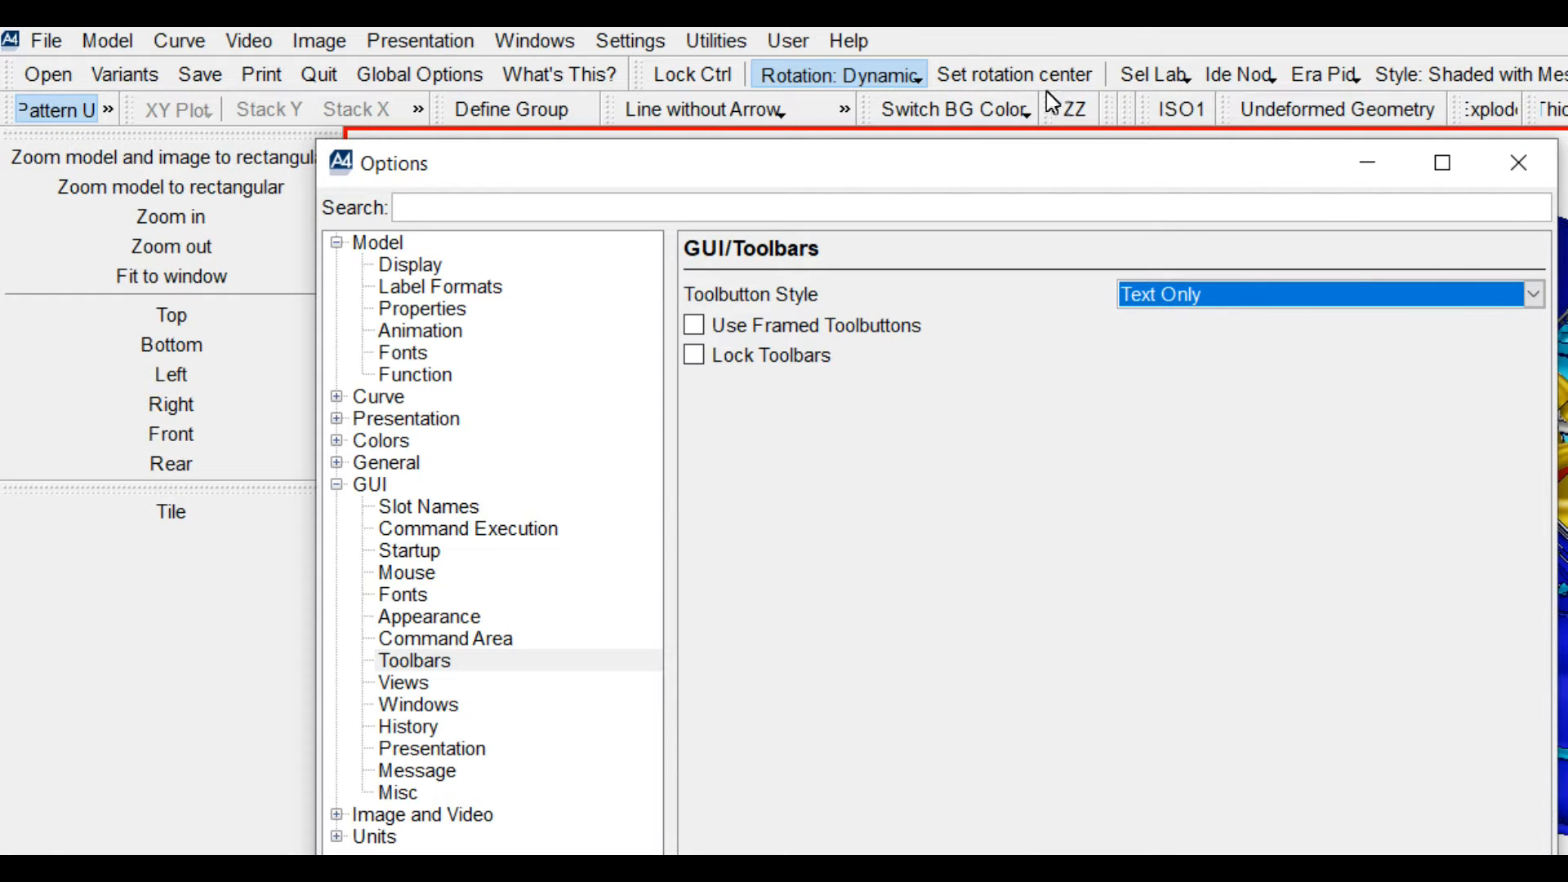
Try the toolbutton styles Text besides Icon and Text under Icon, and return the style to Icon Only
{"action": "left_click", "coordinate": [1532, 295]}
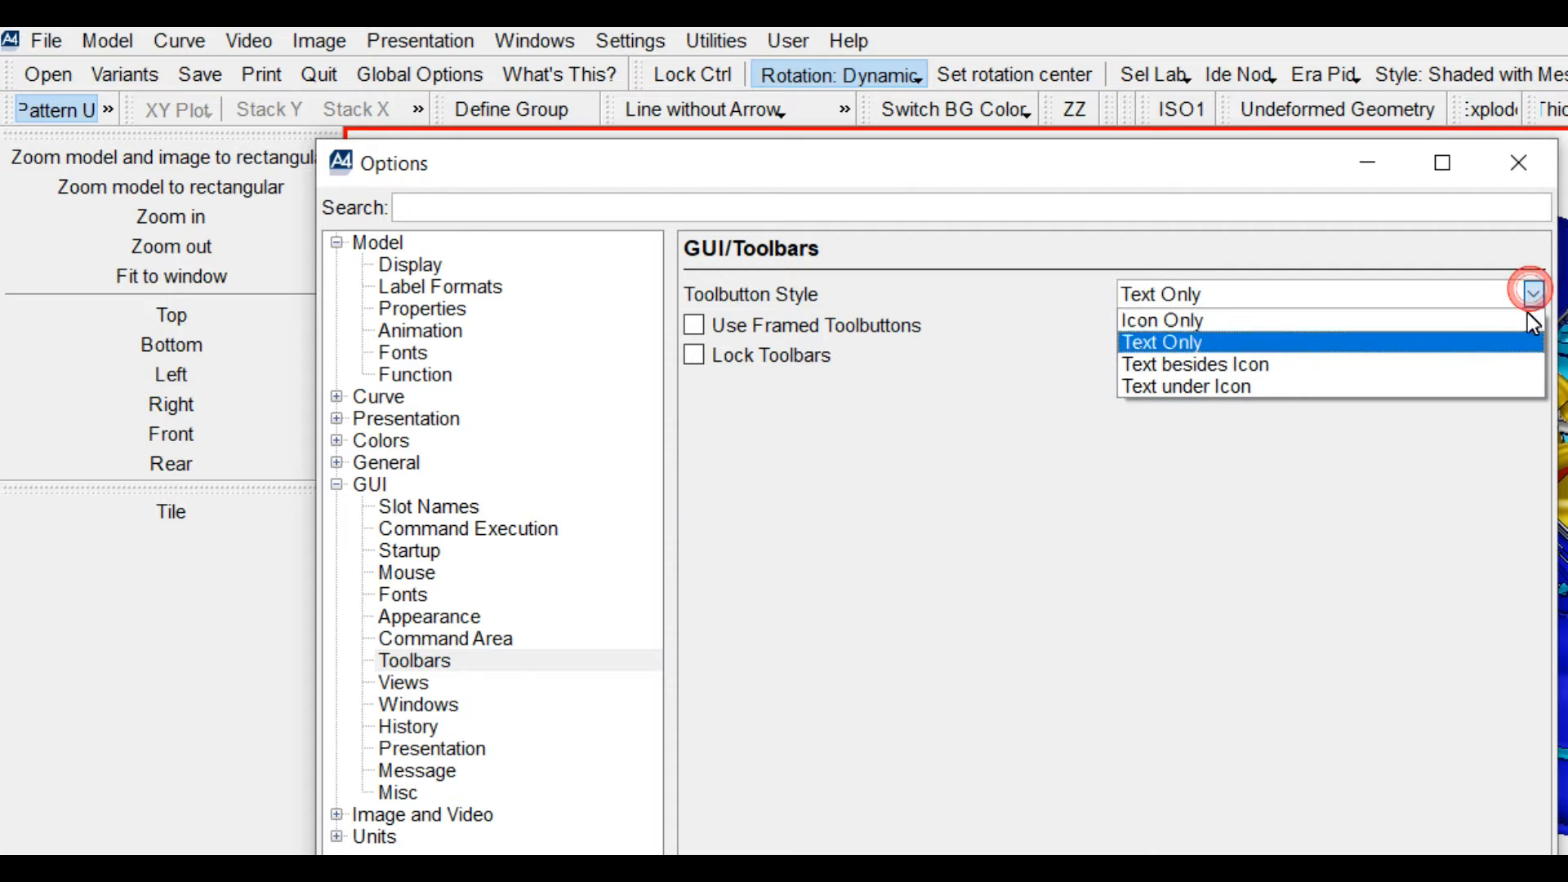
{"action": "left_click", "coordinate": [1514, 363]}
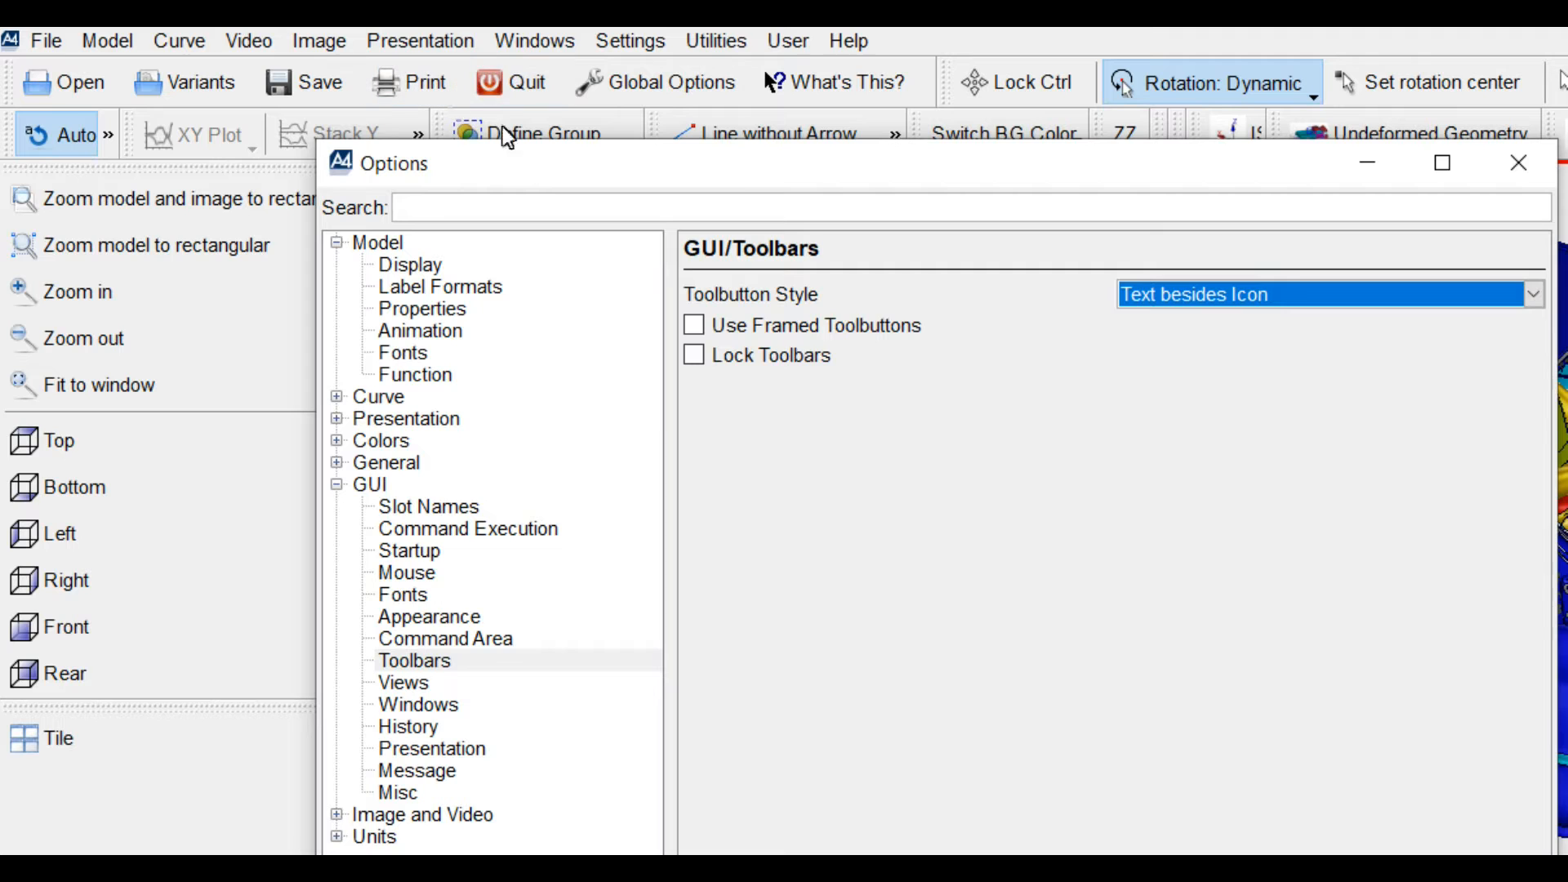
{"action": "left_click", "coordinate": [1534, 295]}
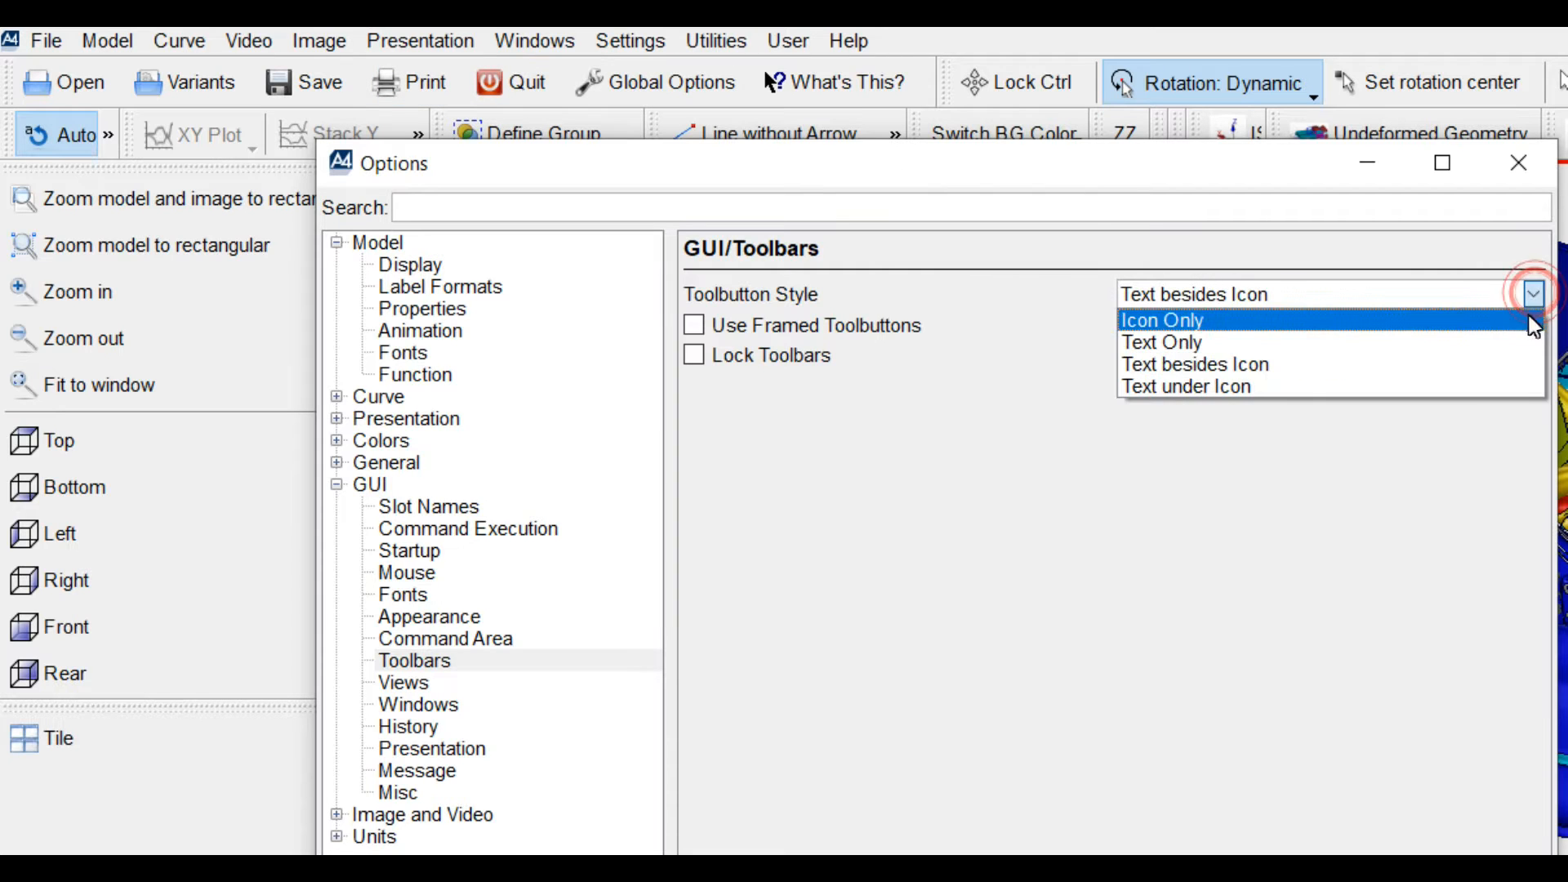
{"action": "left_click", "coordinate": [1502, 389]}
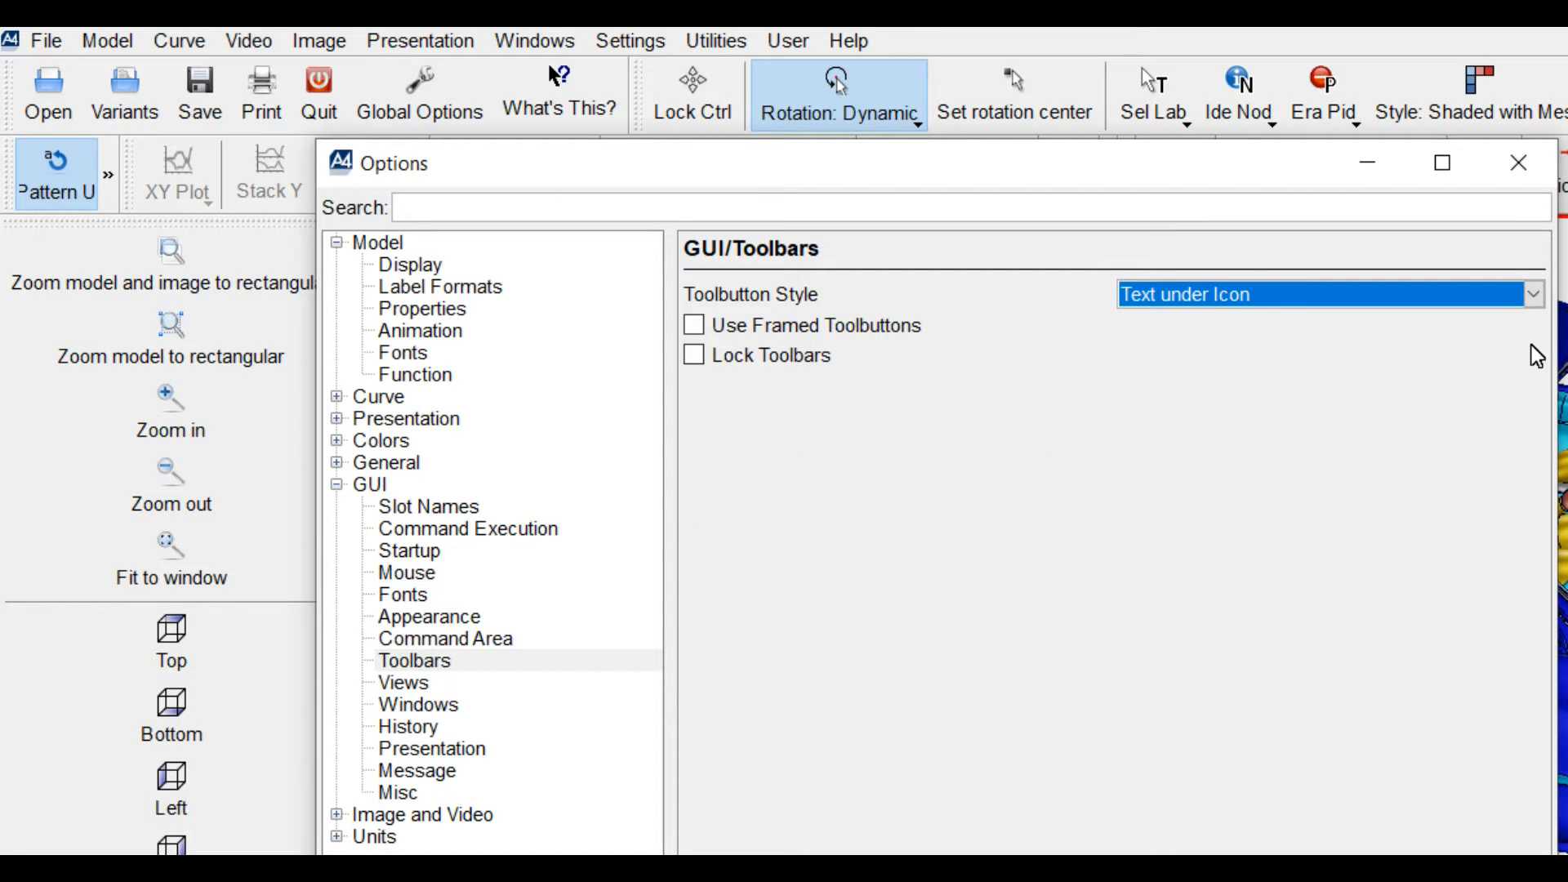
{"action": "left_click", "coordinate": [1535, 295]}
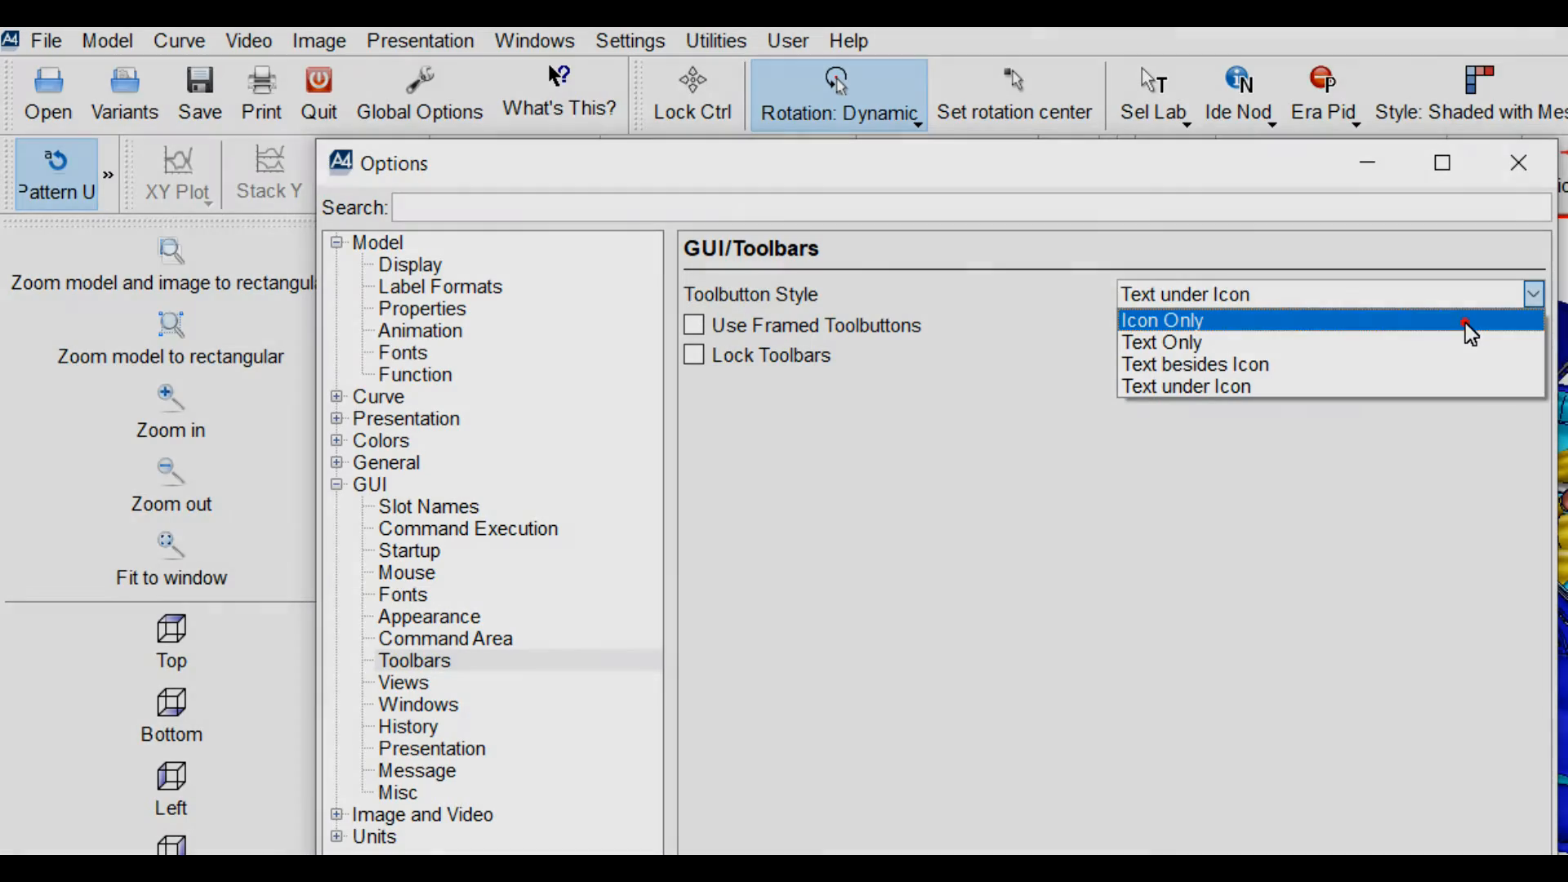
{"action": "left_click", "coordinate": [1465, 322]}
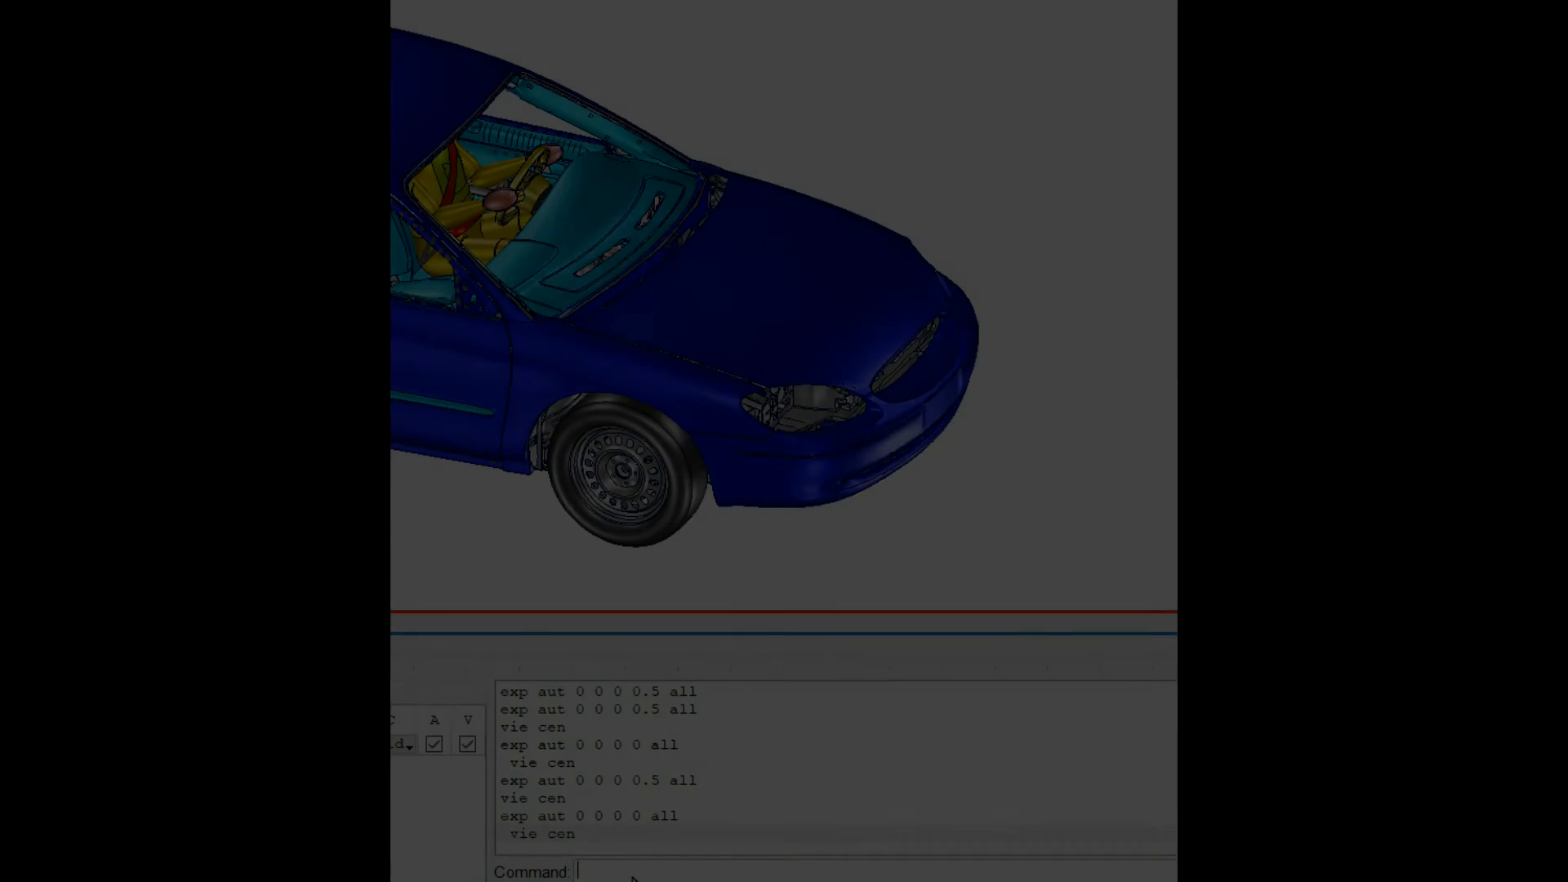
Enter the explode command "exp aut 0 0 0 0.5 all" to explode all parts about the origin with factor 0.5
{"action": "type", "text": "exp"}
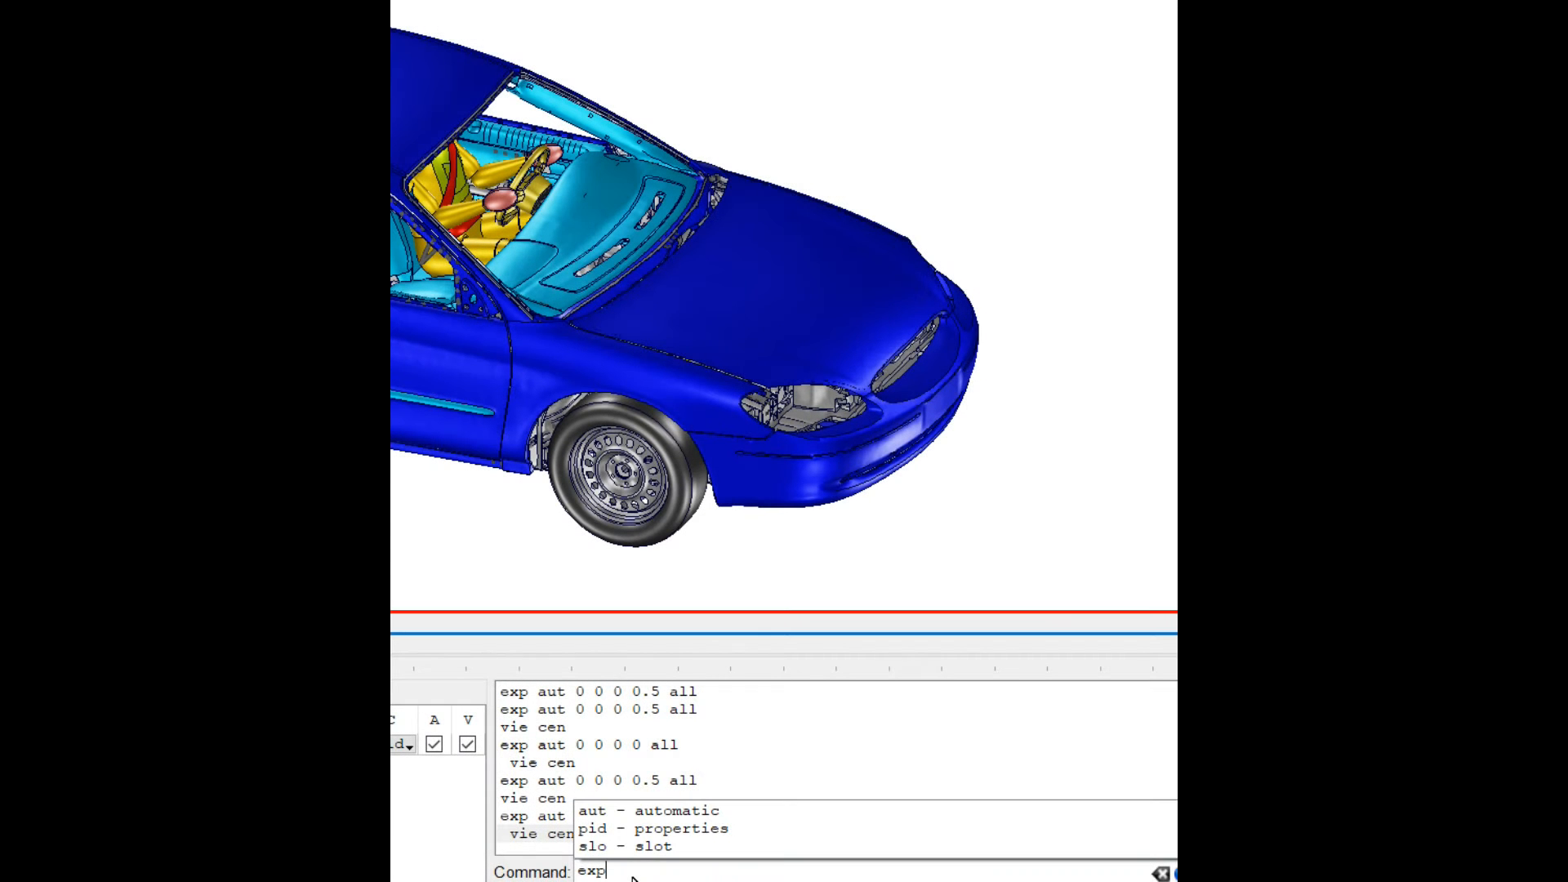
{"action": "type", "text": " aut"}
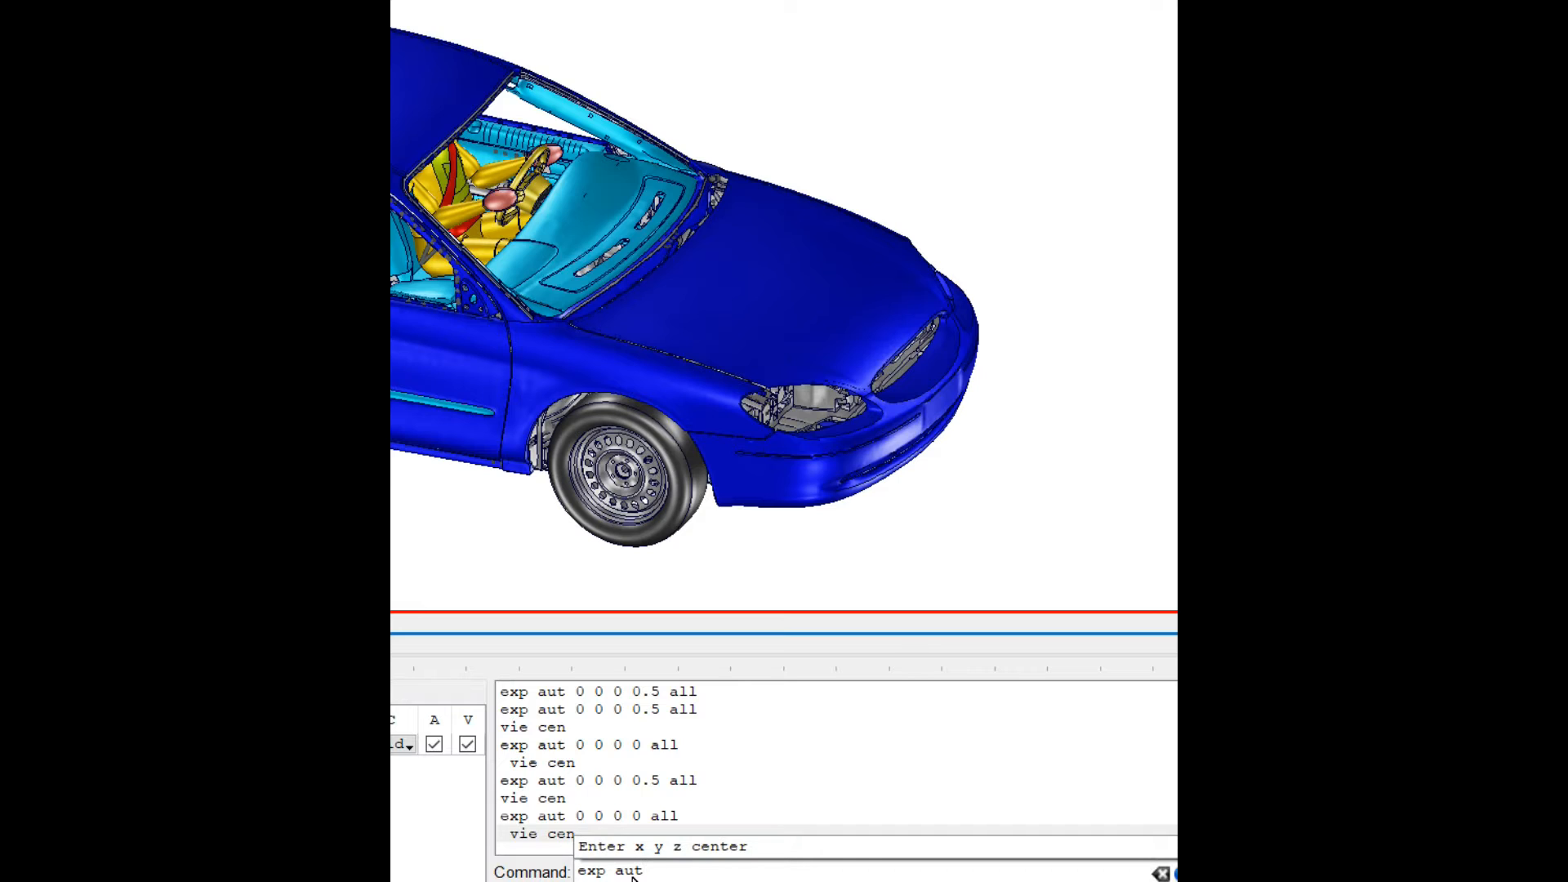
{"action": "type", "text": " 0"}
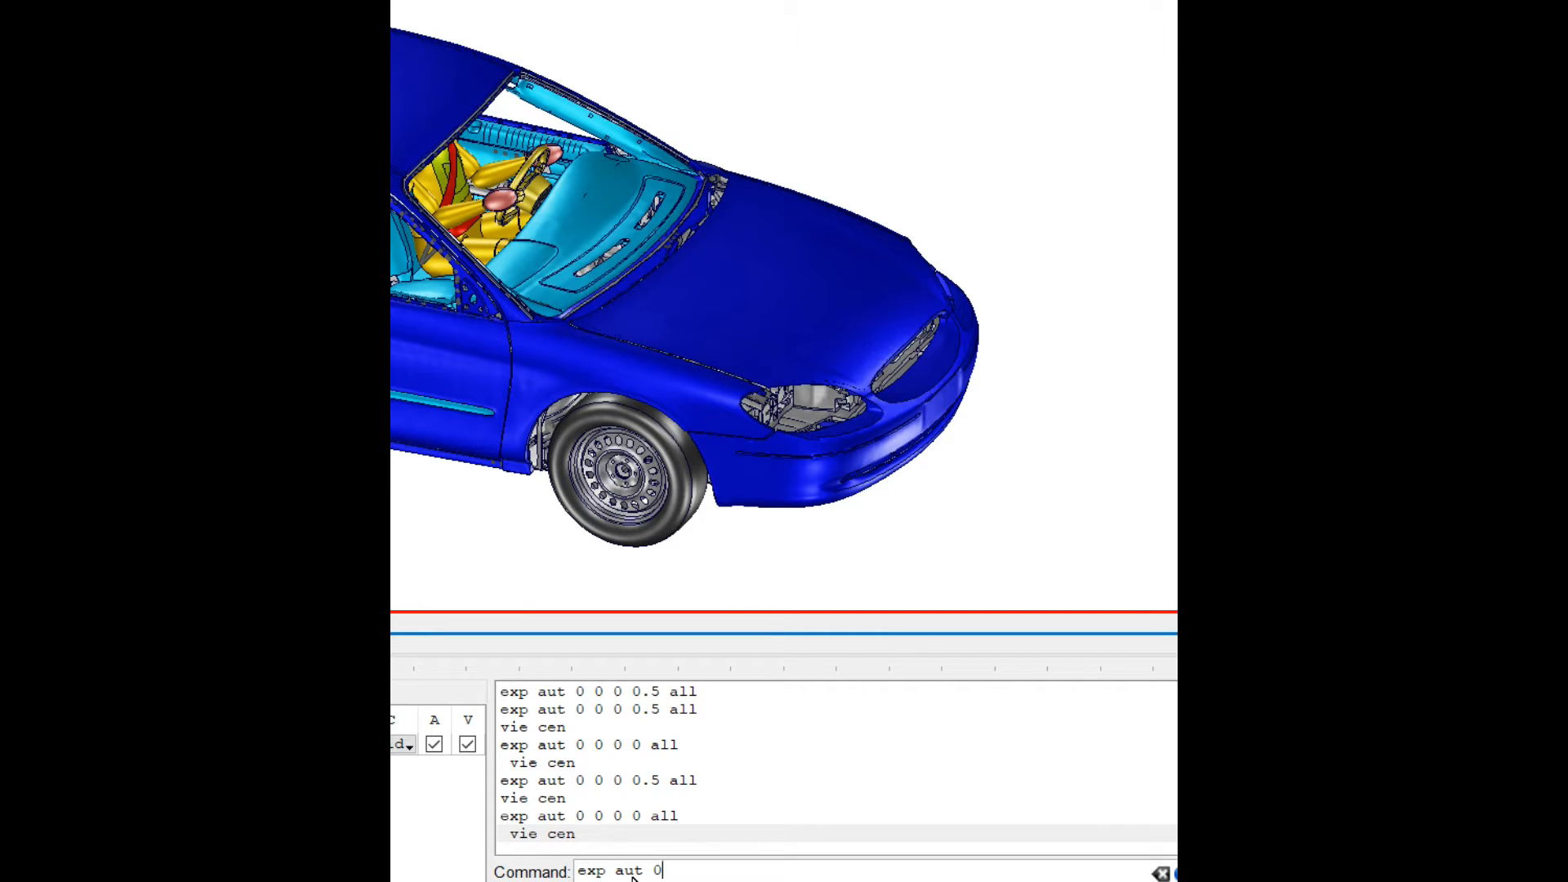
{"action": "type", "text": " 0"}
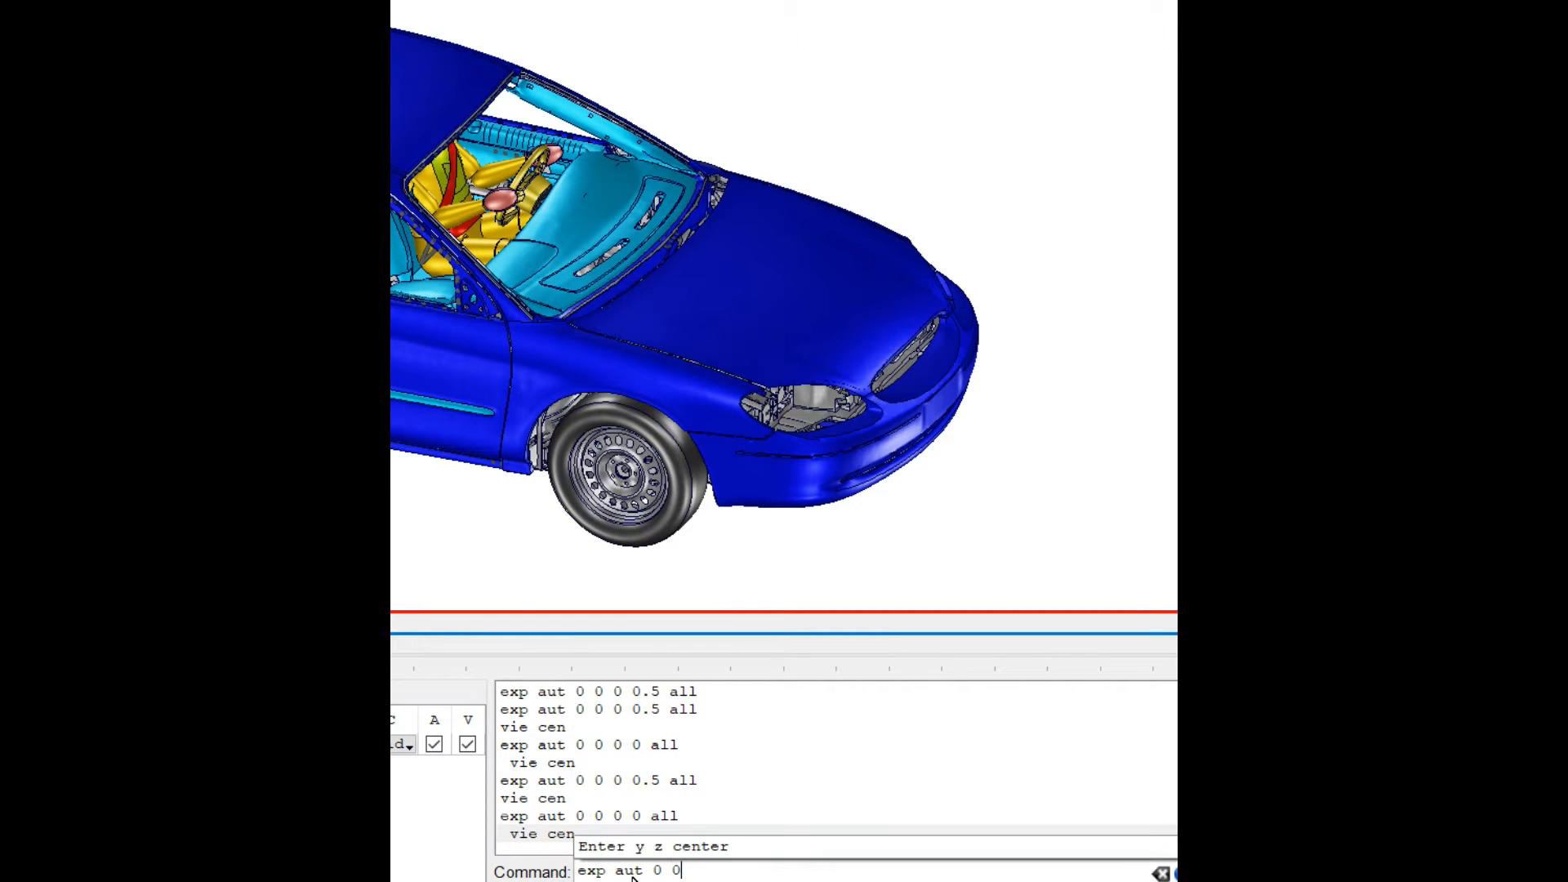
{"action": "type", "text": " 0"}
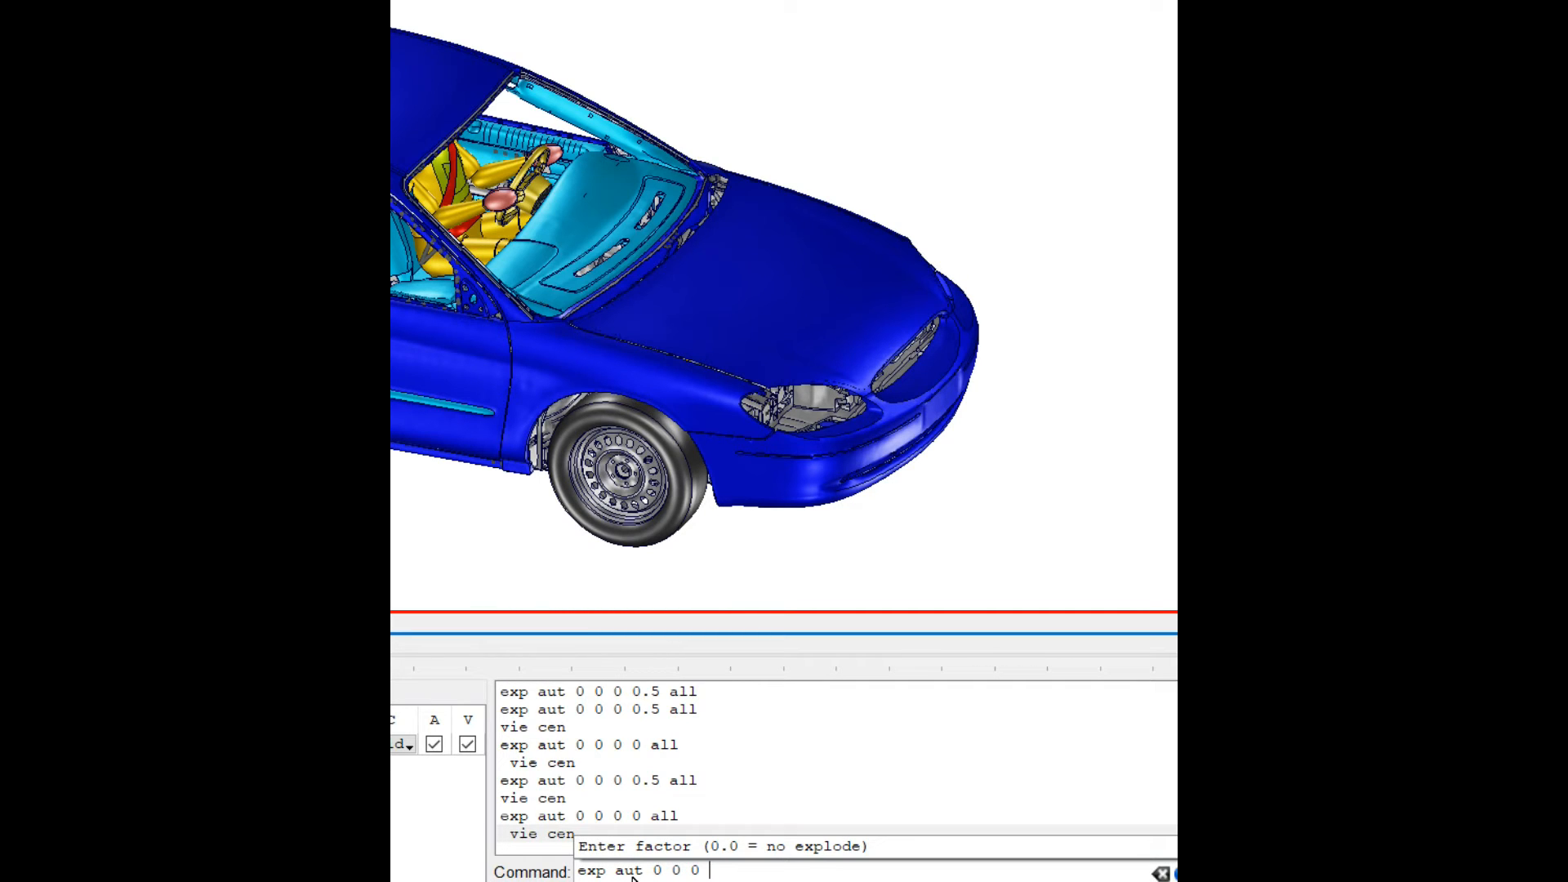
{"action": "type", "text": " 0.5"}
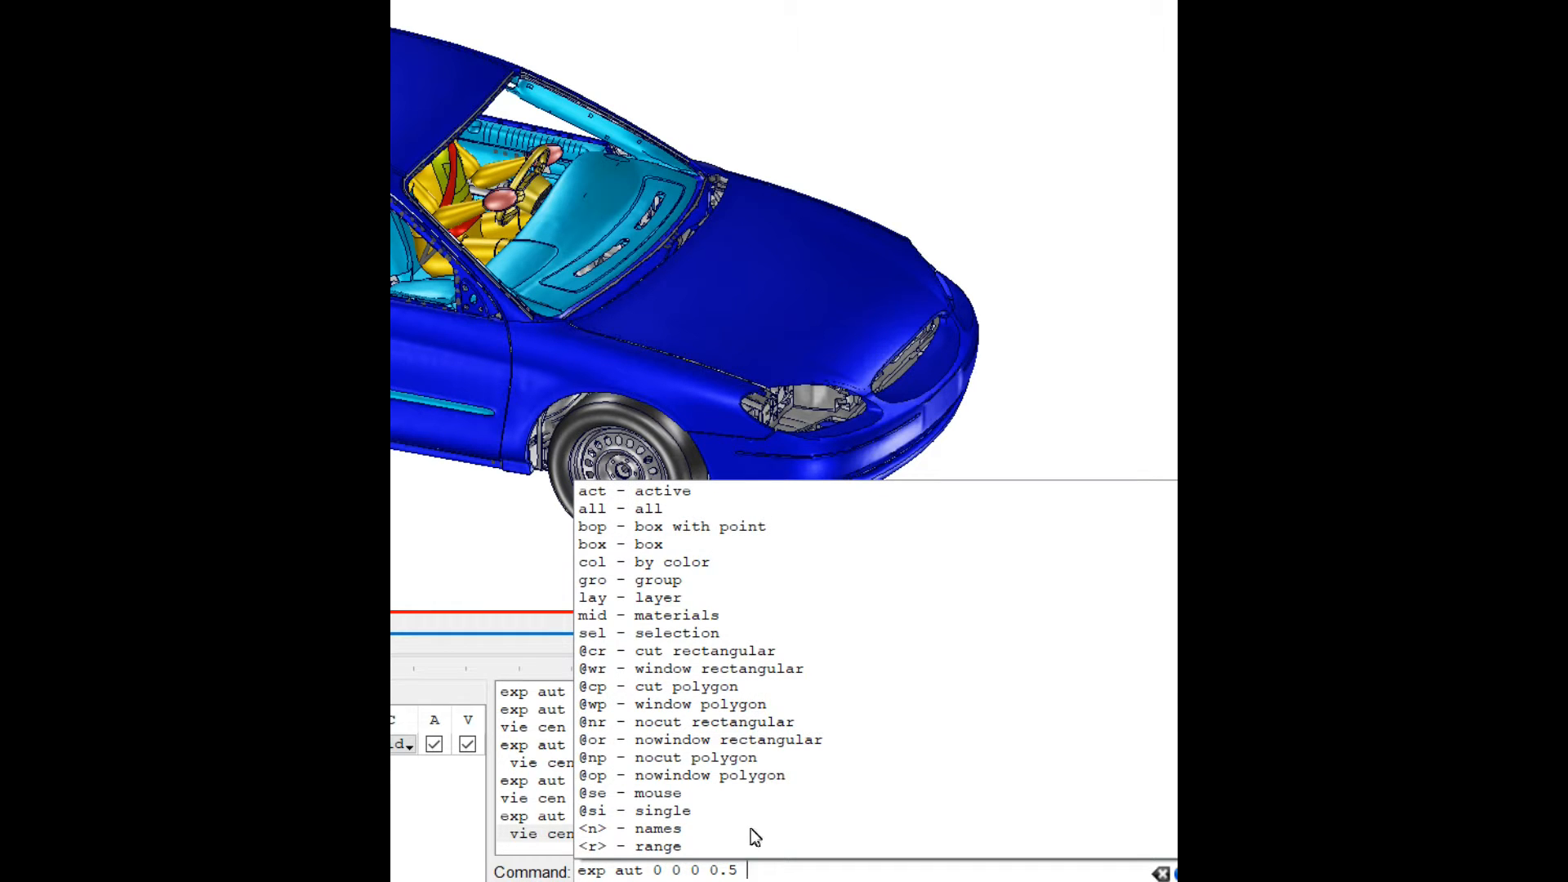
{"action": "left_click", "coordinate": [650, 510]}
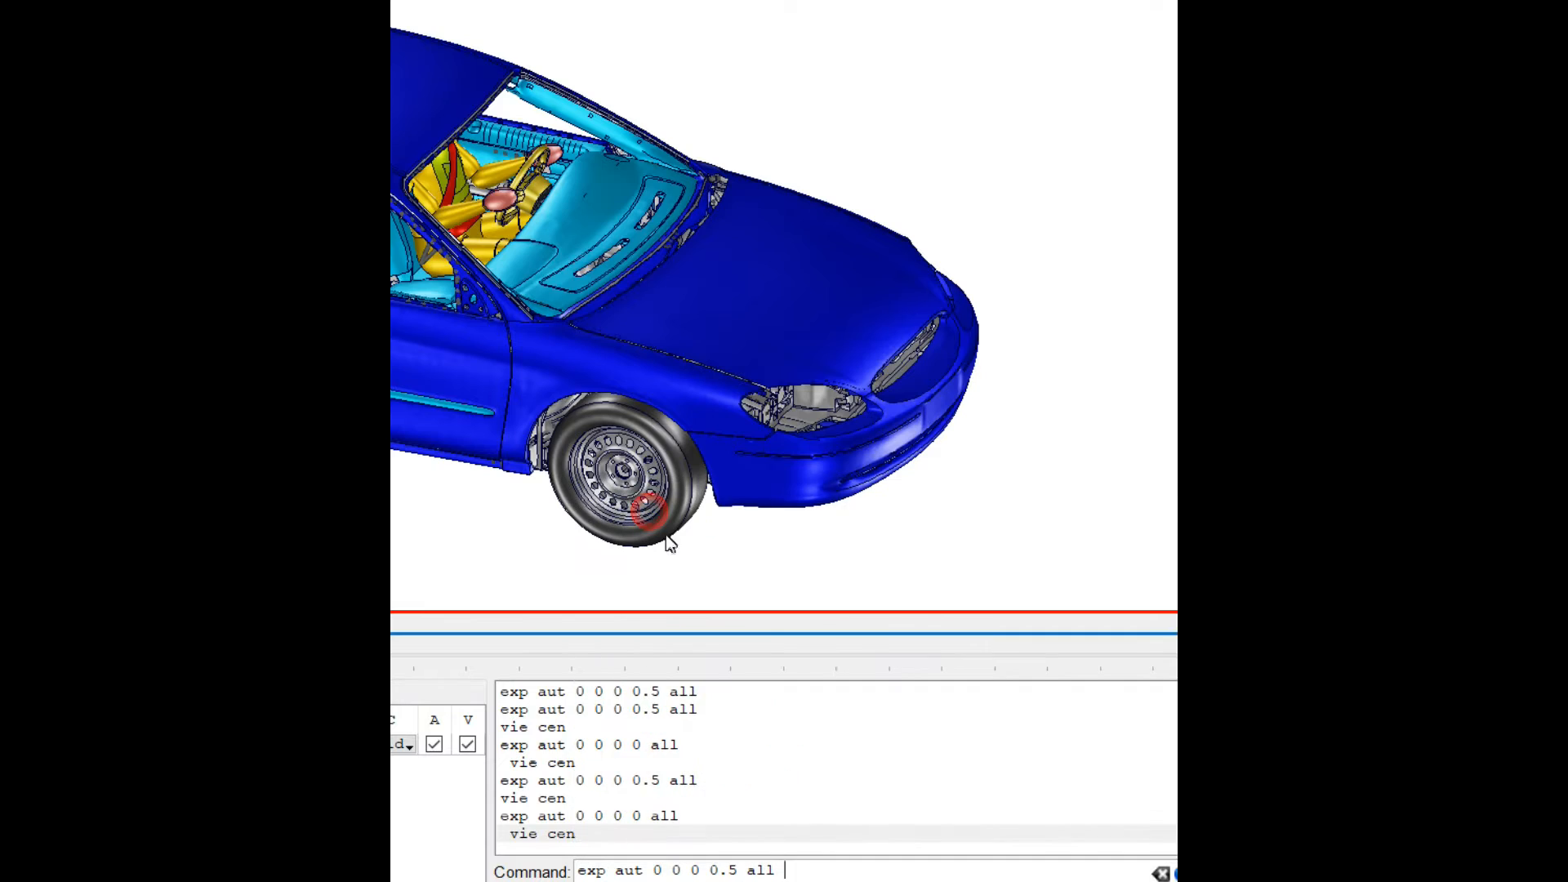
{"action": "left_click", "coordinate": [803, 874]}
{"action": "key", "text": "Return"}
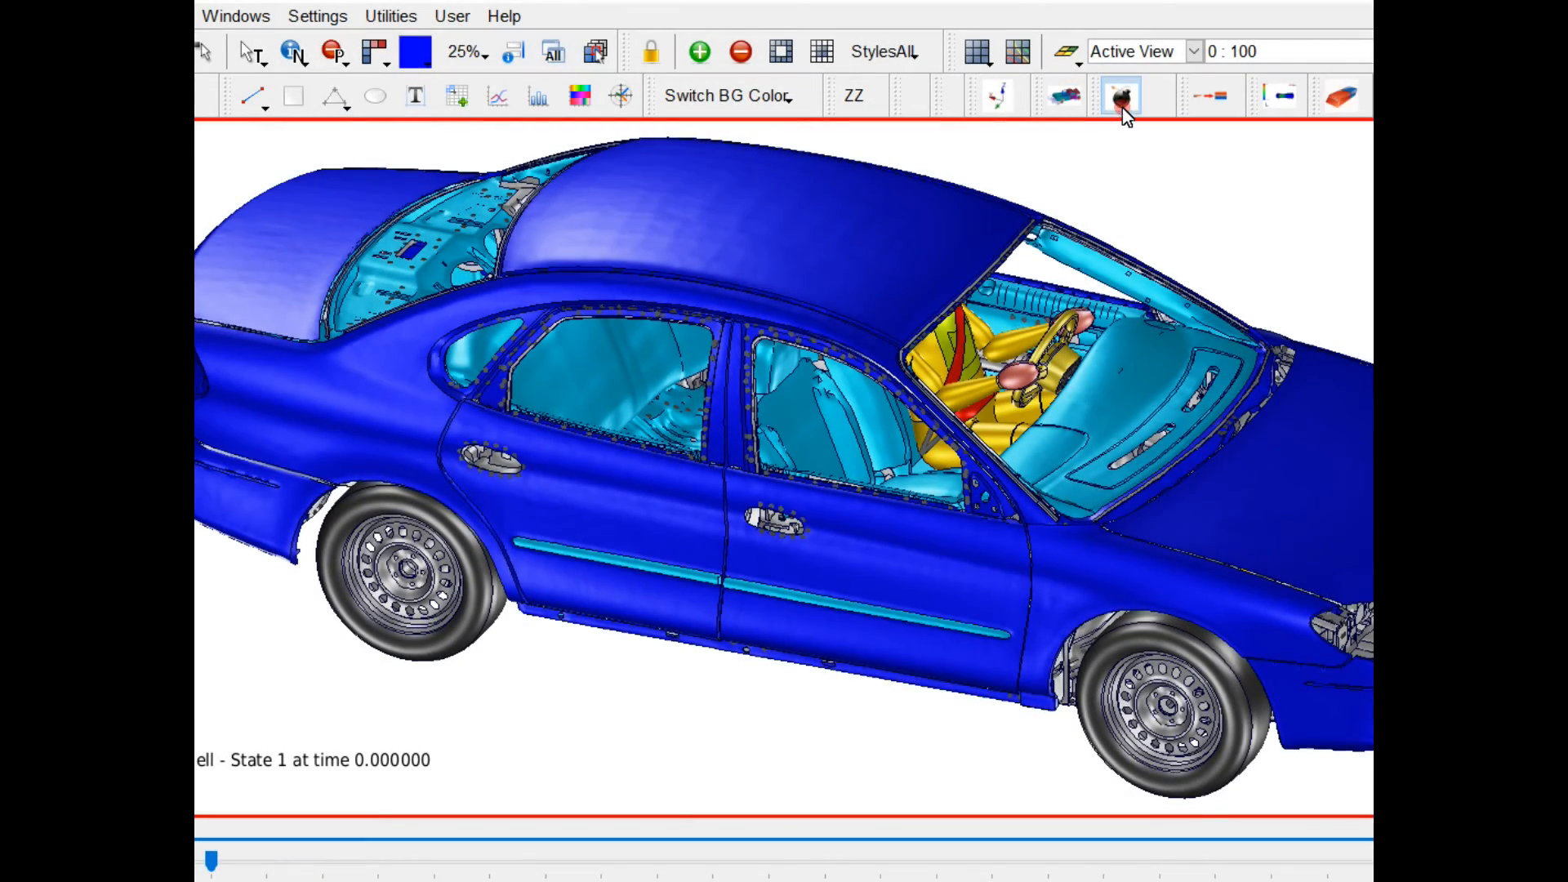
Switch the car's exploded view on and off again with the custom Explode action
{"action": "left_click", "coordinate": [1122, 106]}
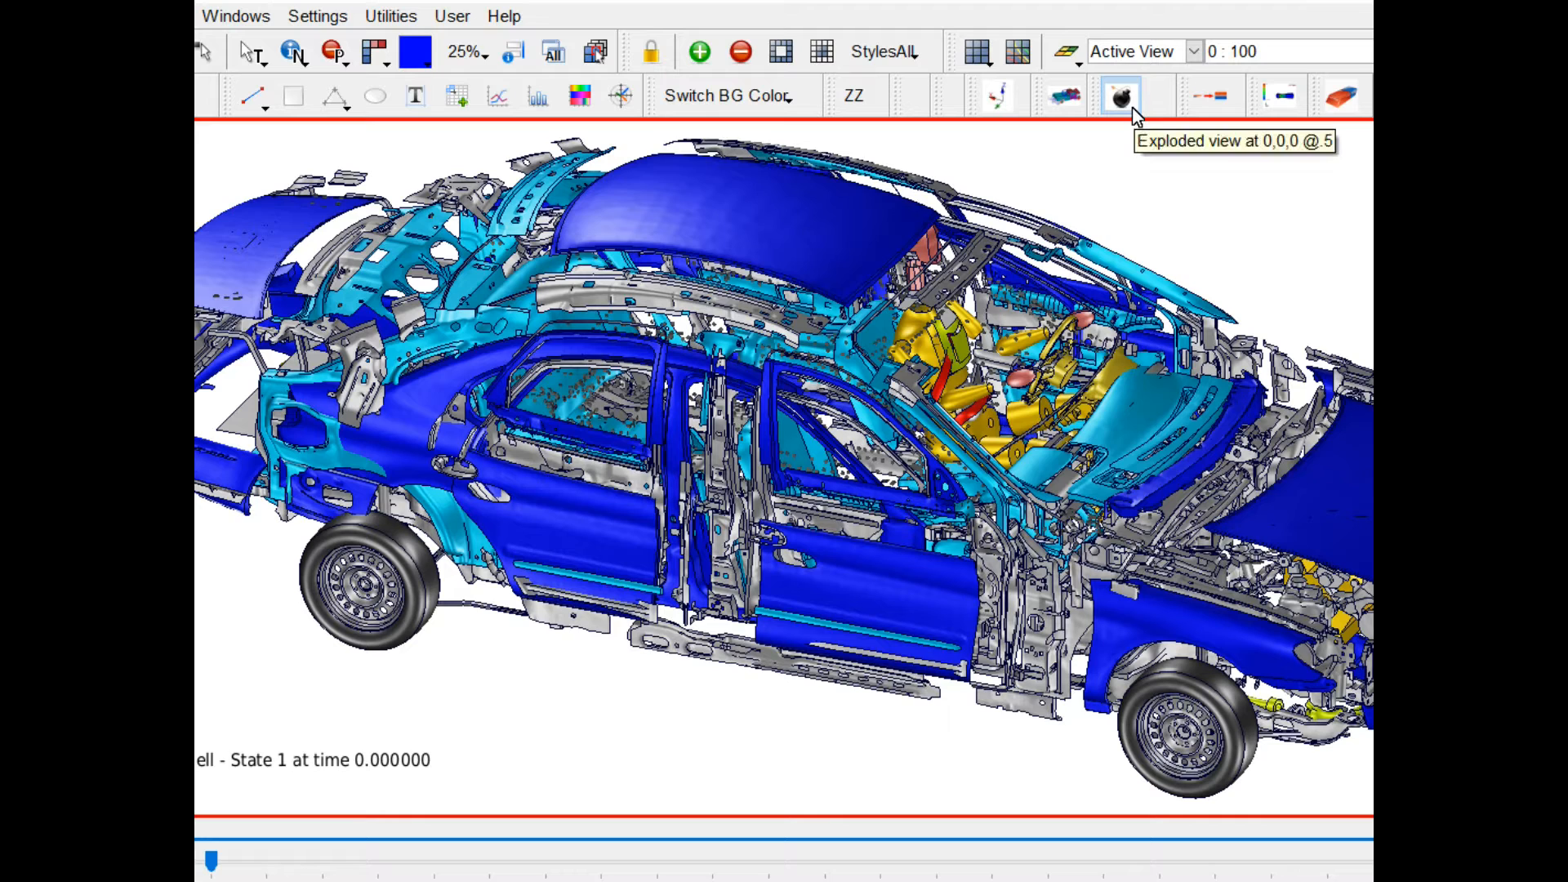
{"action": "left_click", "coordinate": [1132, 106]}
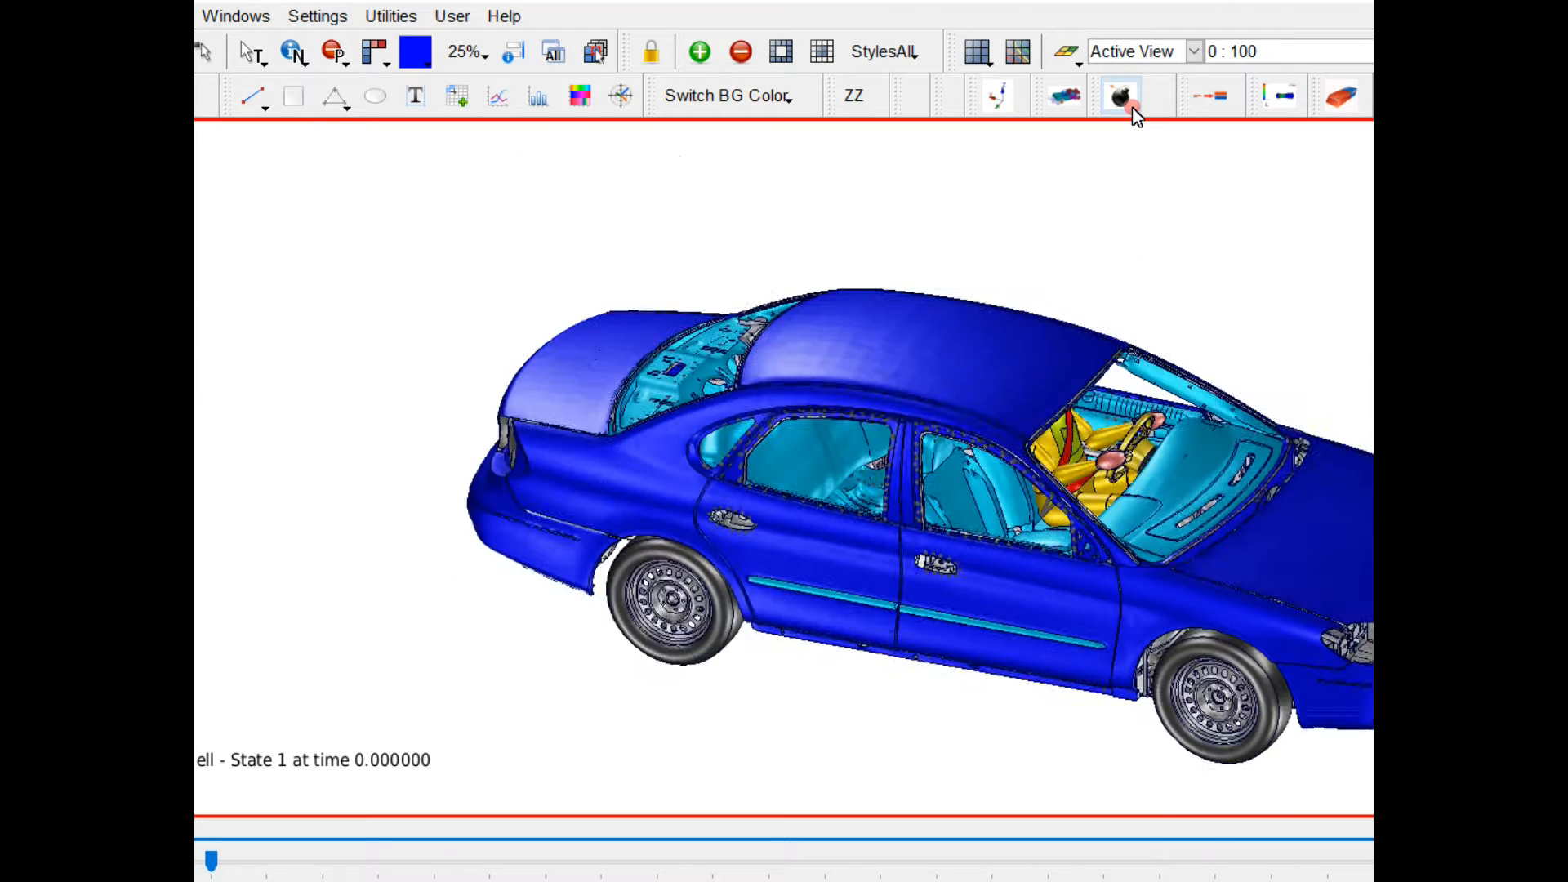
Open the user configuration and examine how the existing Explode action is defined, leaving it unmodified
{"action": "left_click", "coordinate": [335, 24]}
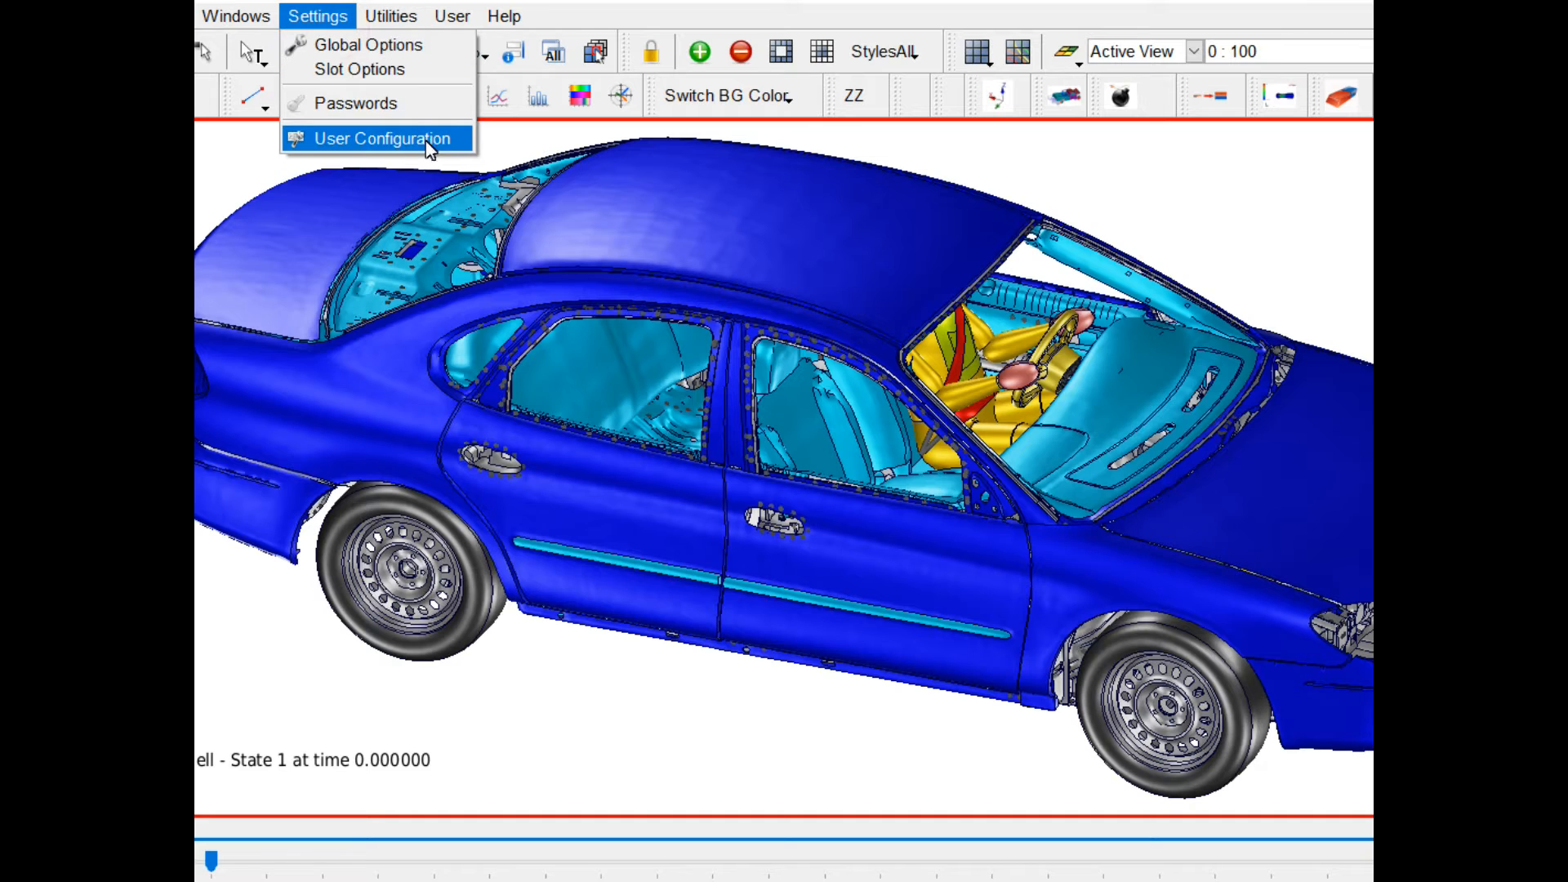
{"action": "left_click", "coordinate": [451, 140]}
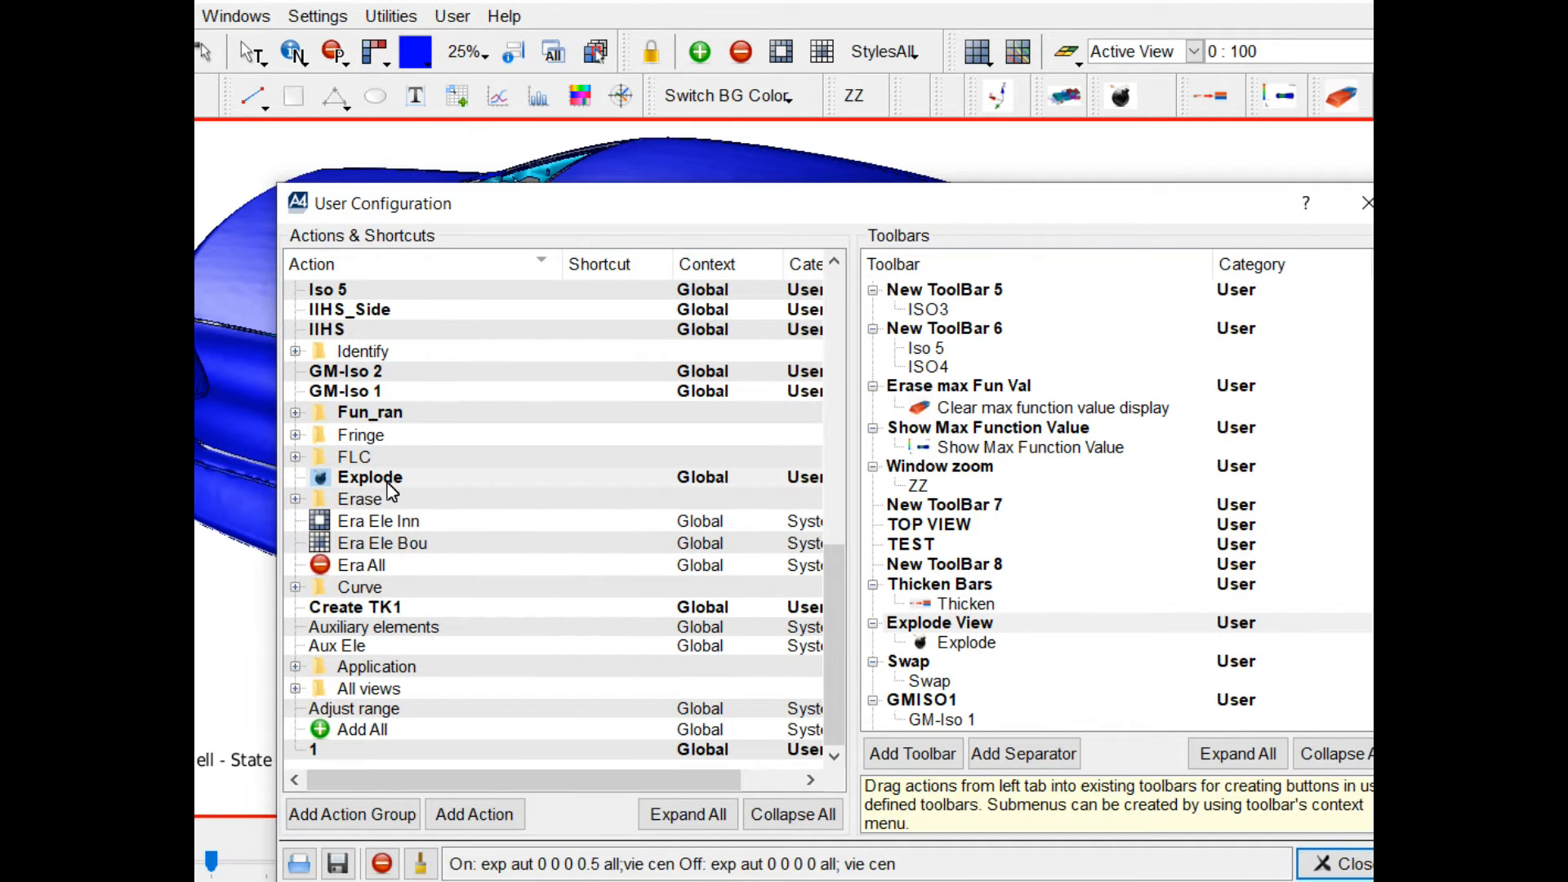
{"action": "double_click", "coordinate": [388, 483]}
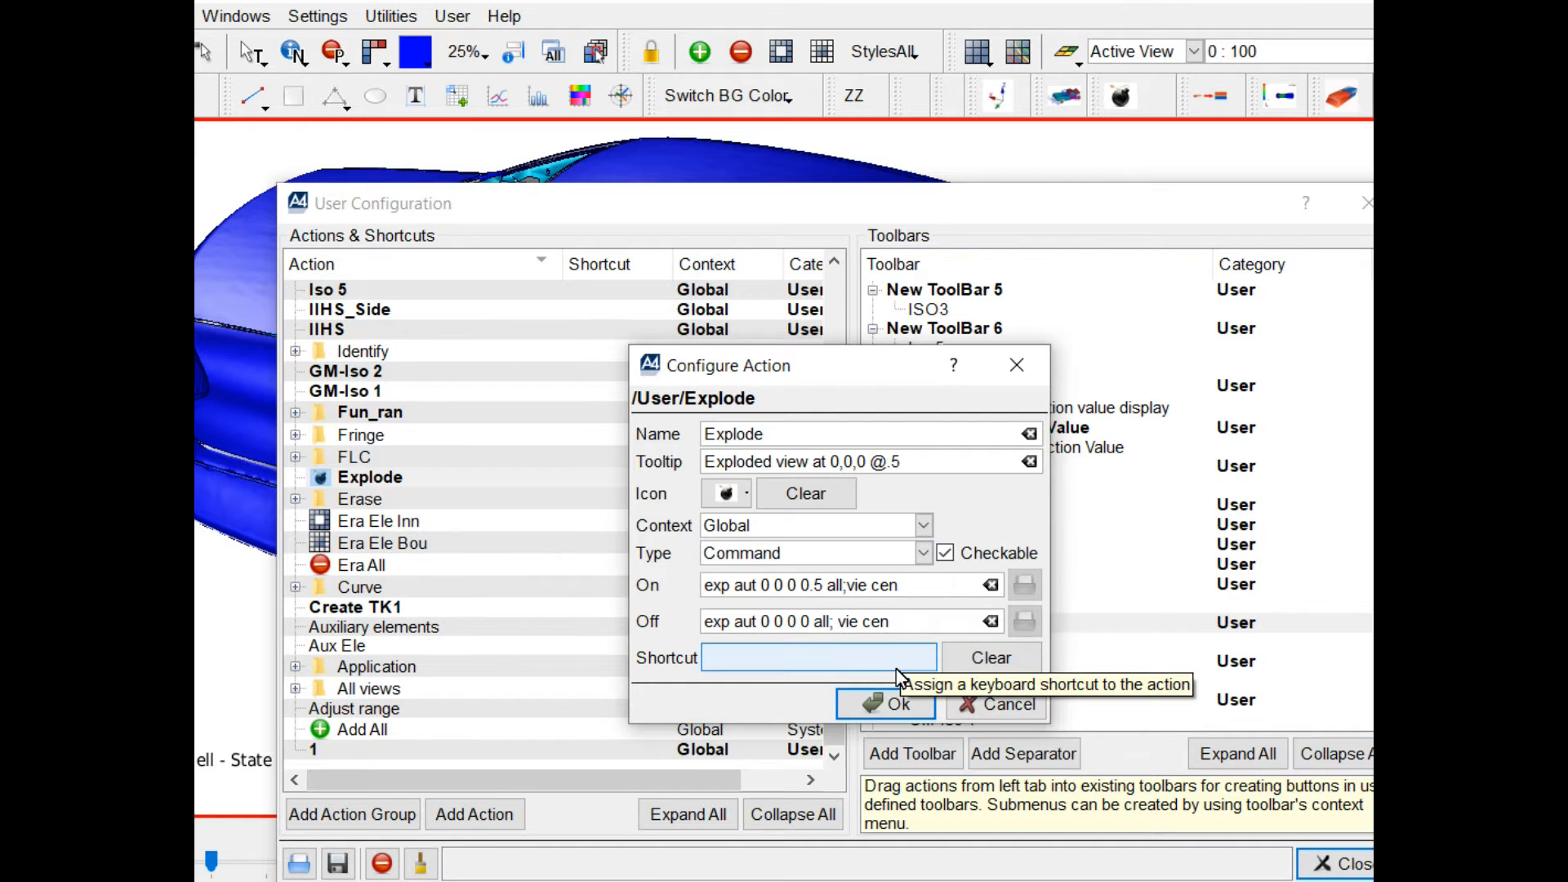
{"action": "left_click", "coordinate": [1004, 703]}
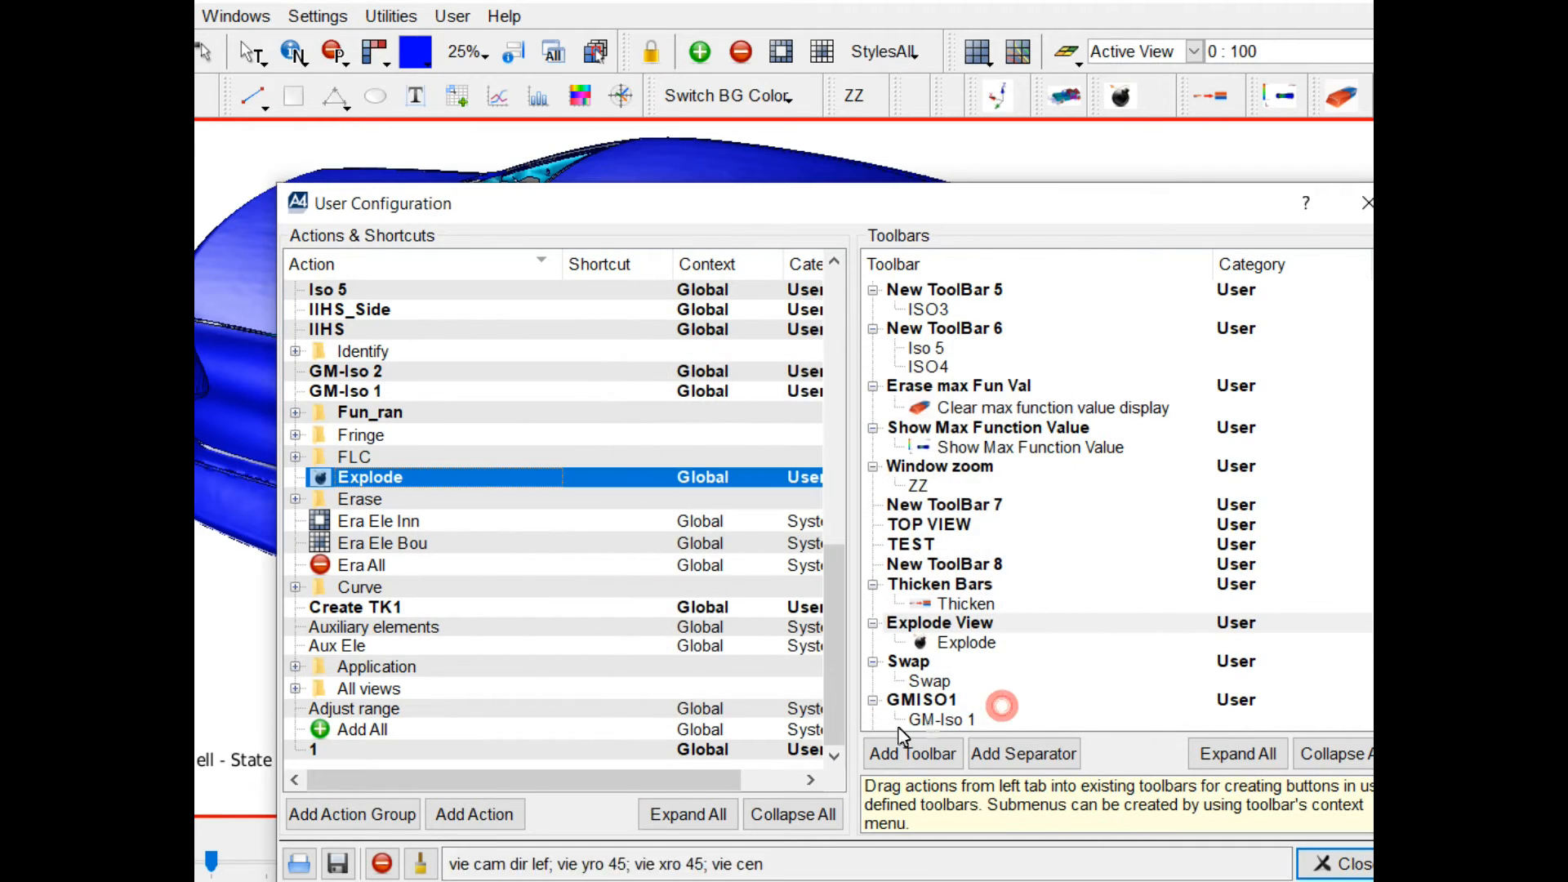
Add a new user action named X with the tooltip "explode 0.75"
{"action": "left_click", "coordinate": [515, 815]}
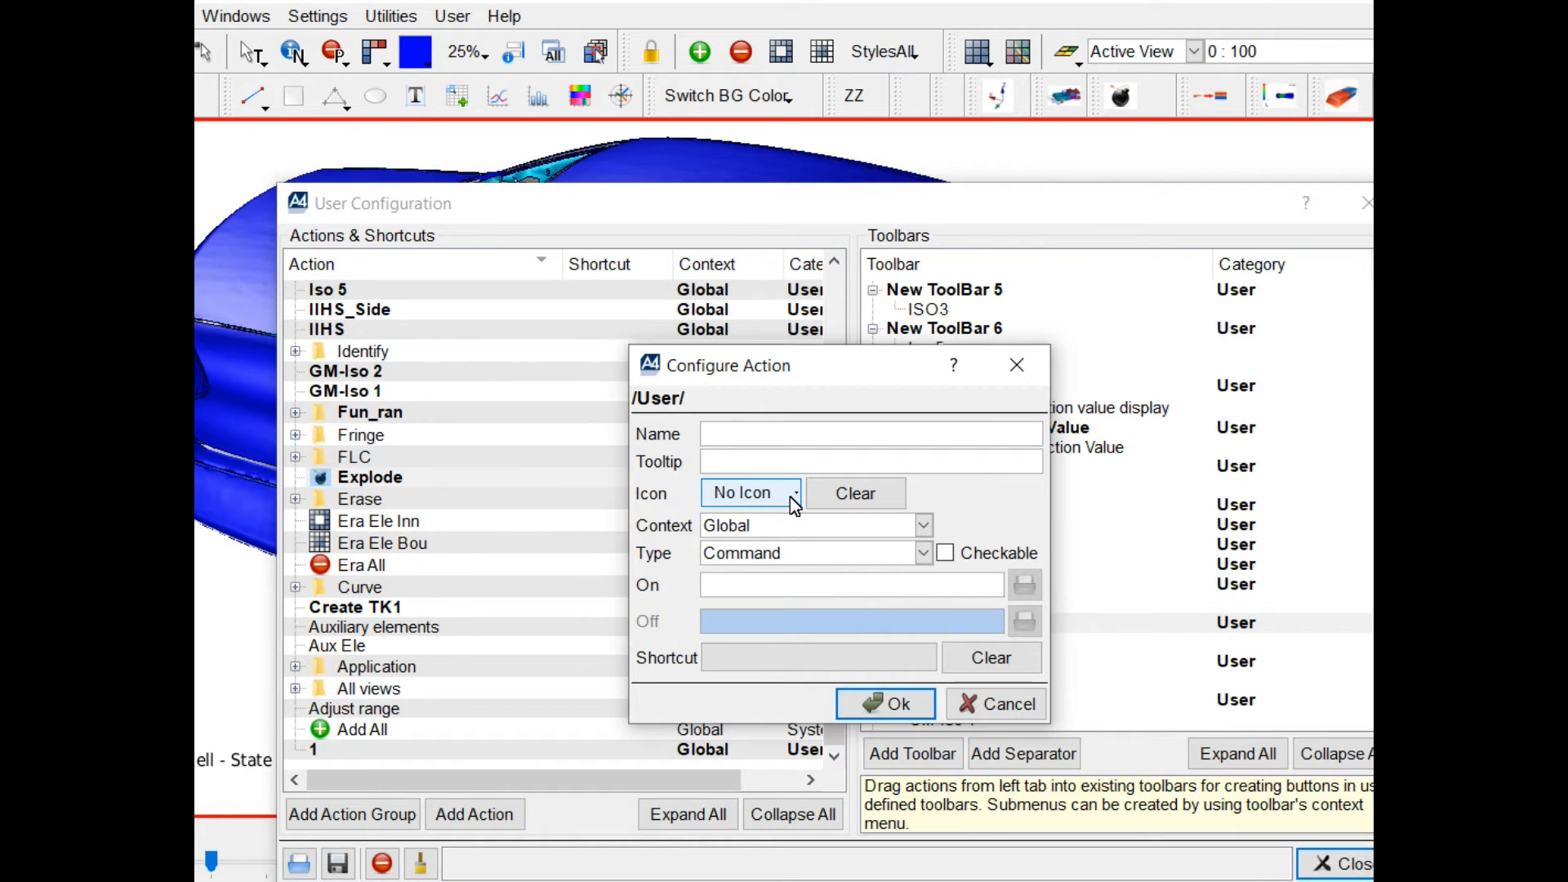
{"action": "type", "text": "X"}
{"action": "left_click", "coordinate": [768, 463]}
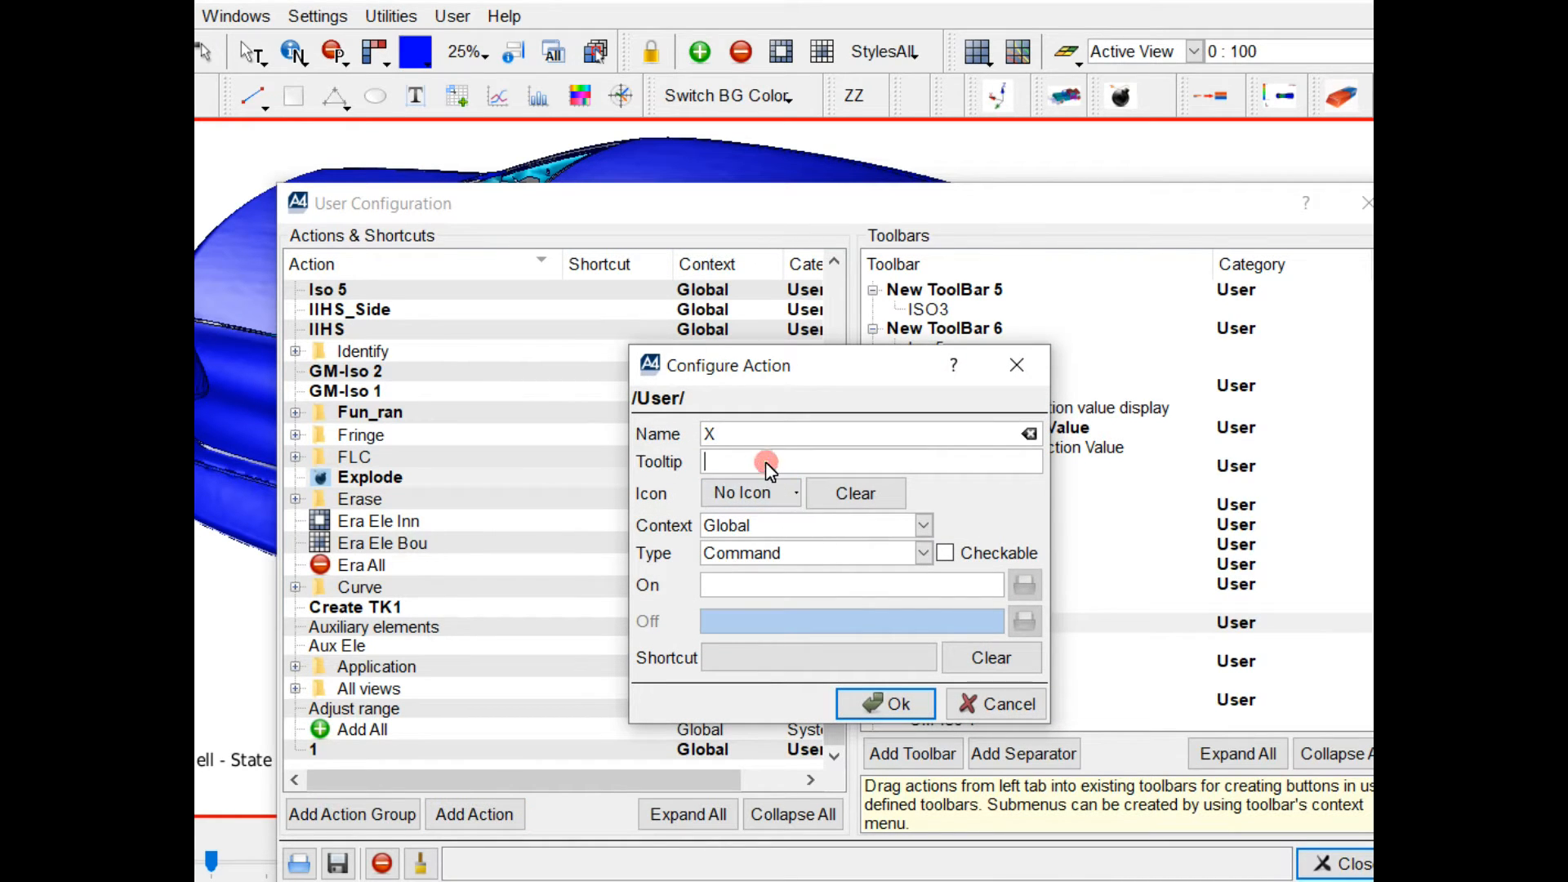
{"action": "type", "text": "explode 0.75"}
Review the icon, context and type choices offered for the new action X, keeping Global and Command
{"action": "left_click", "coordinate": [796, 493]}
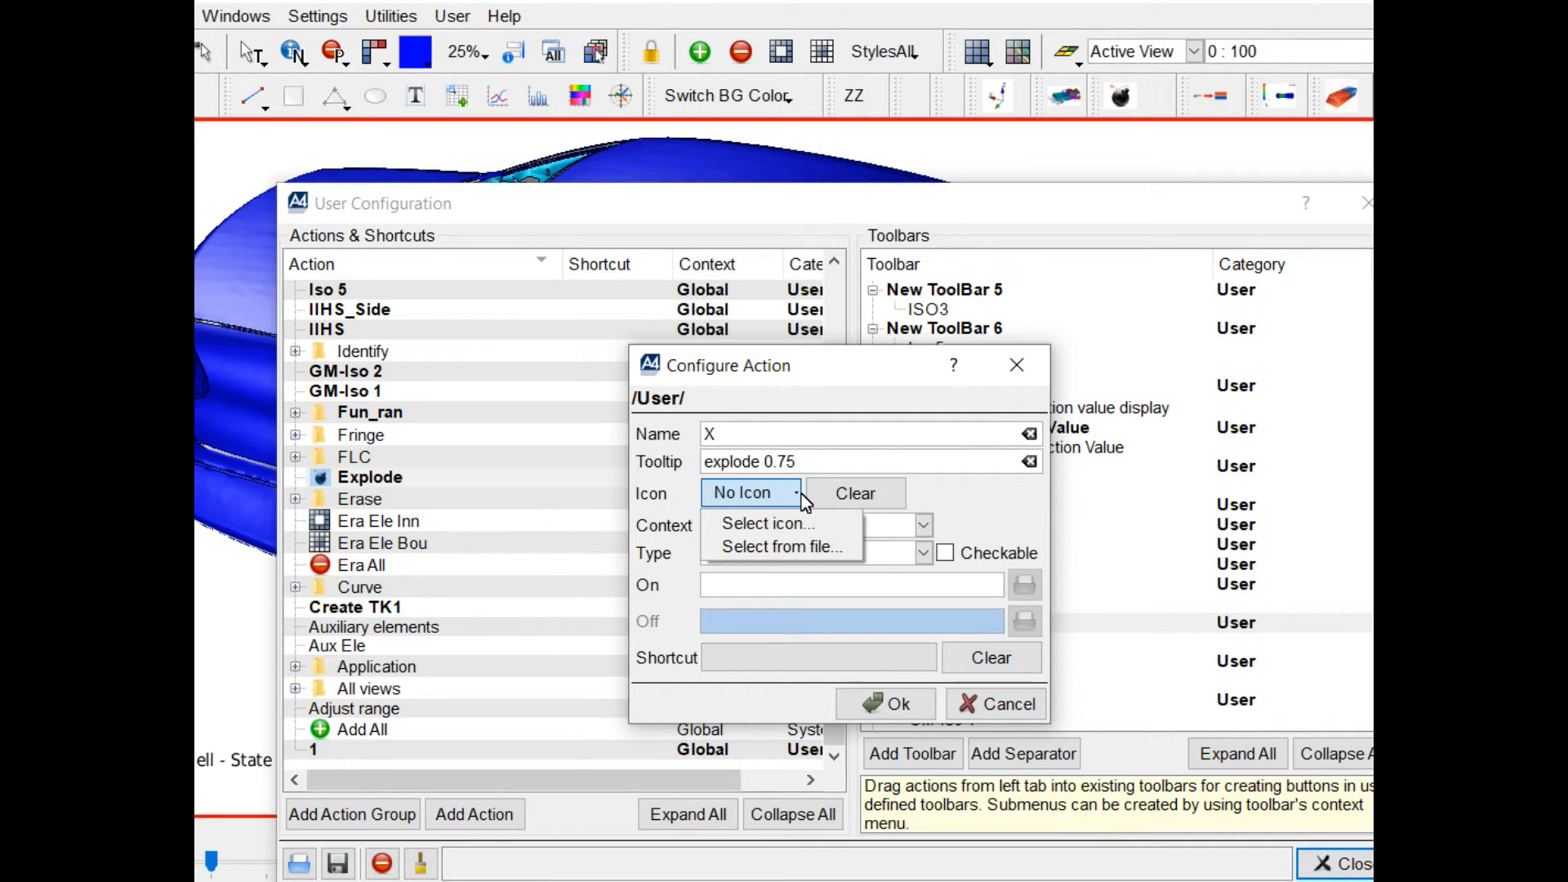
{"action": "left_click", "coordinate": [798, 494]}
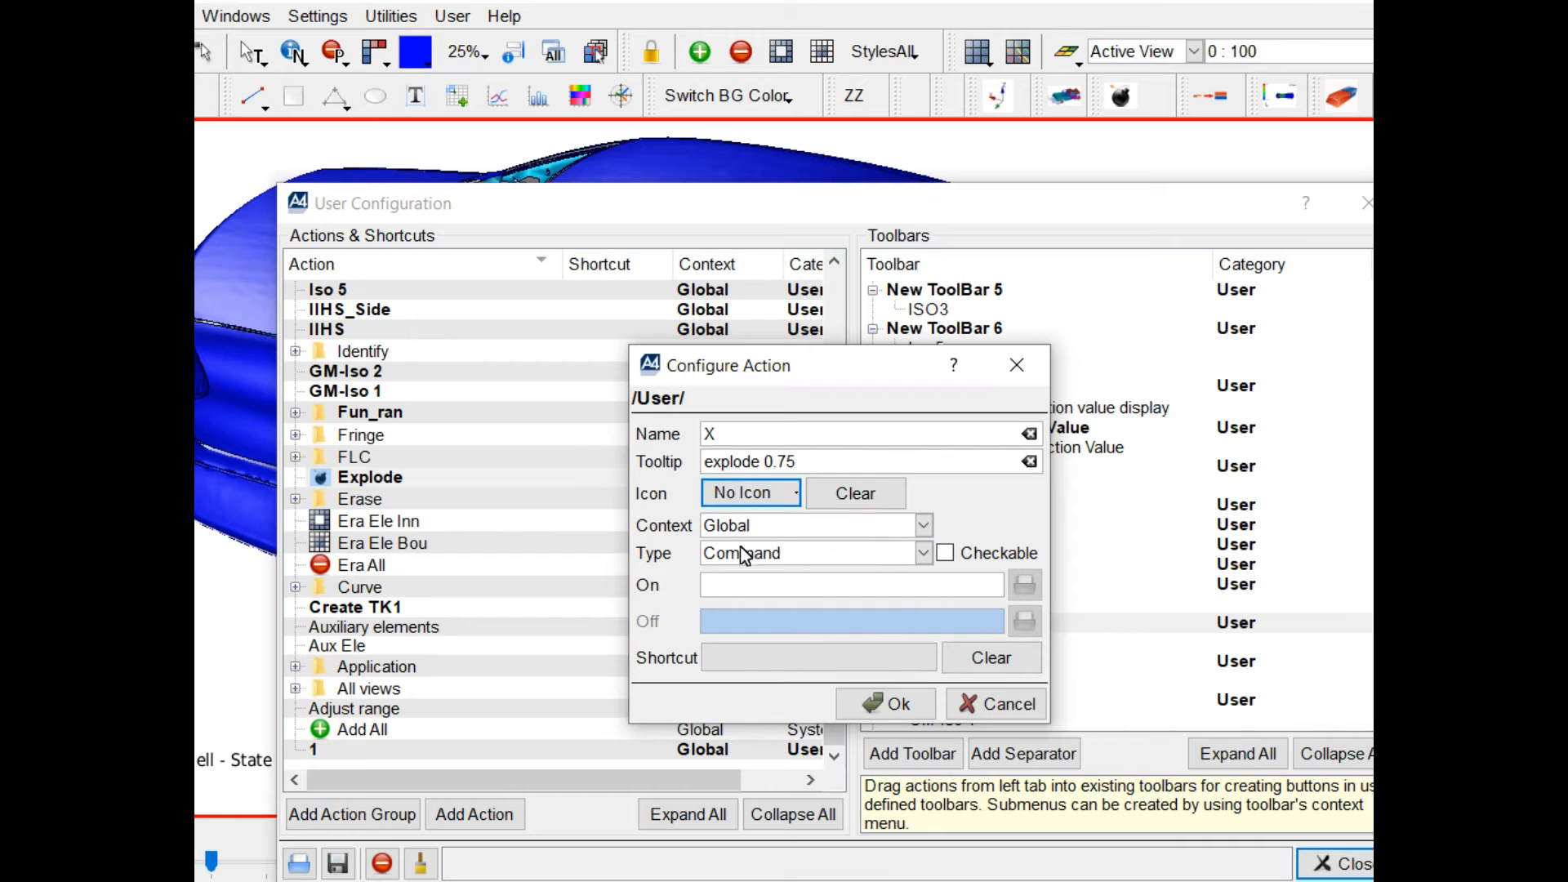
{"action": "left_click", "coordinate": [924, 525]}
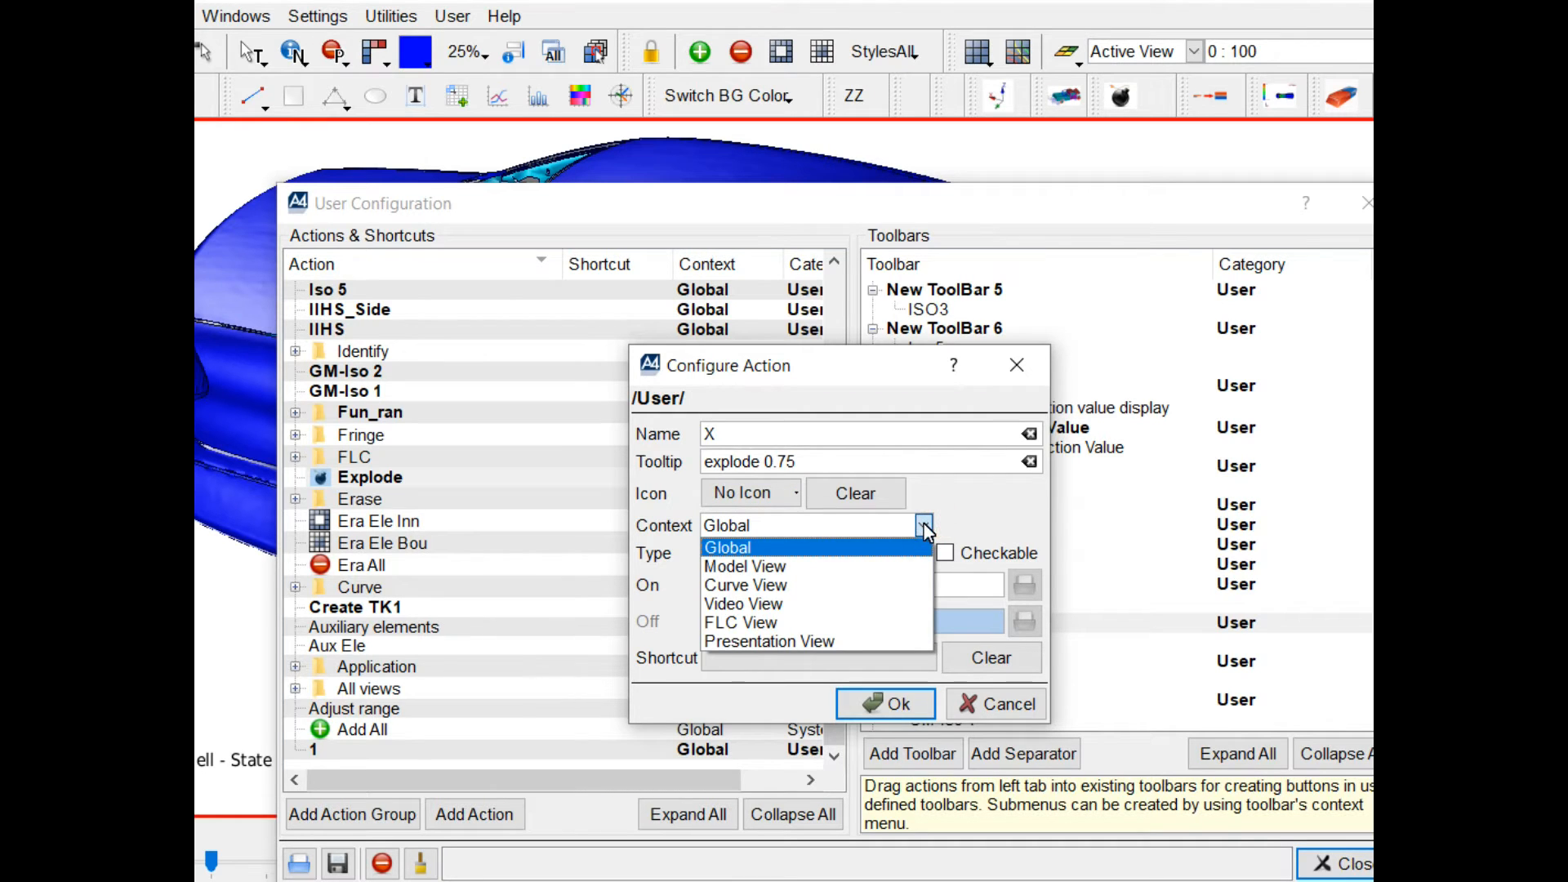
{"action": "left_click", "coordinate": [924, 526]}
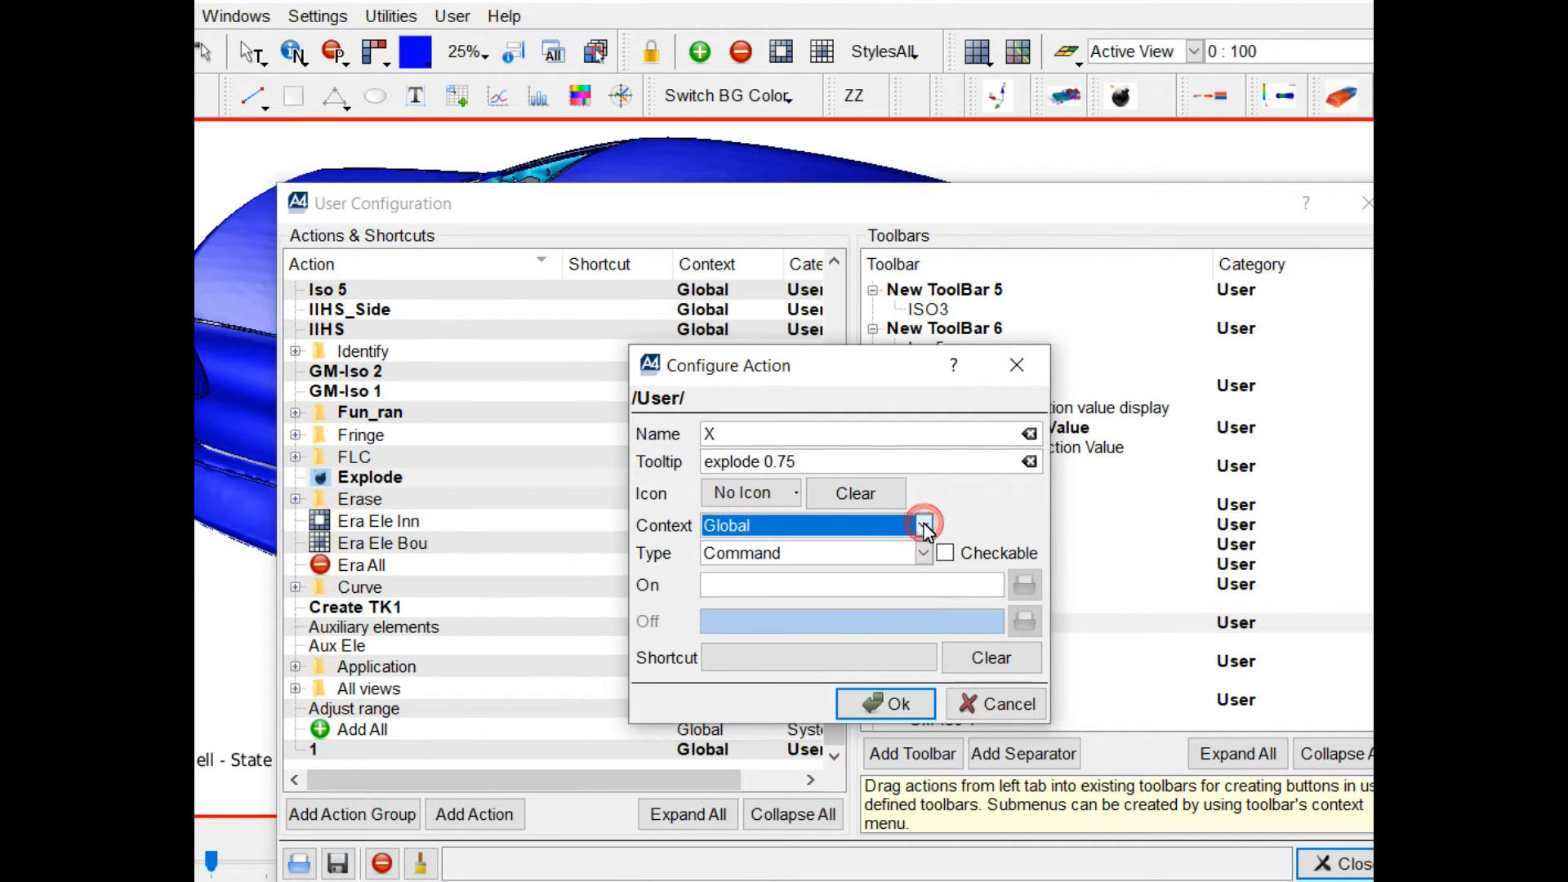
{"action": "left_click", "coordinate": [923, 554]}
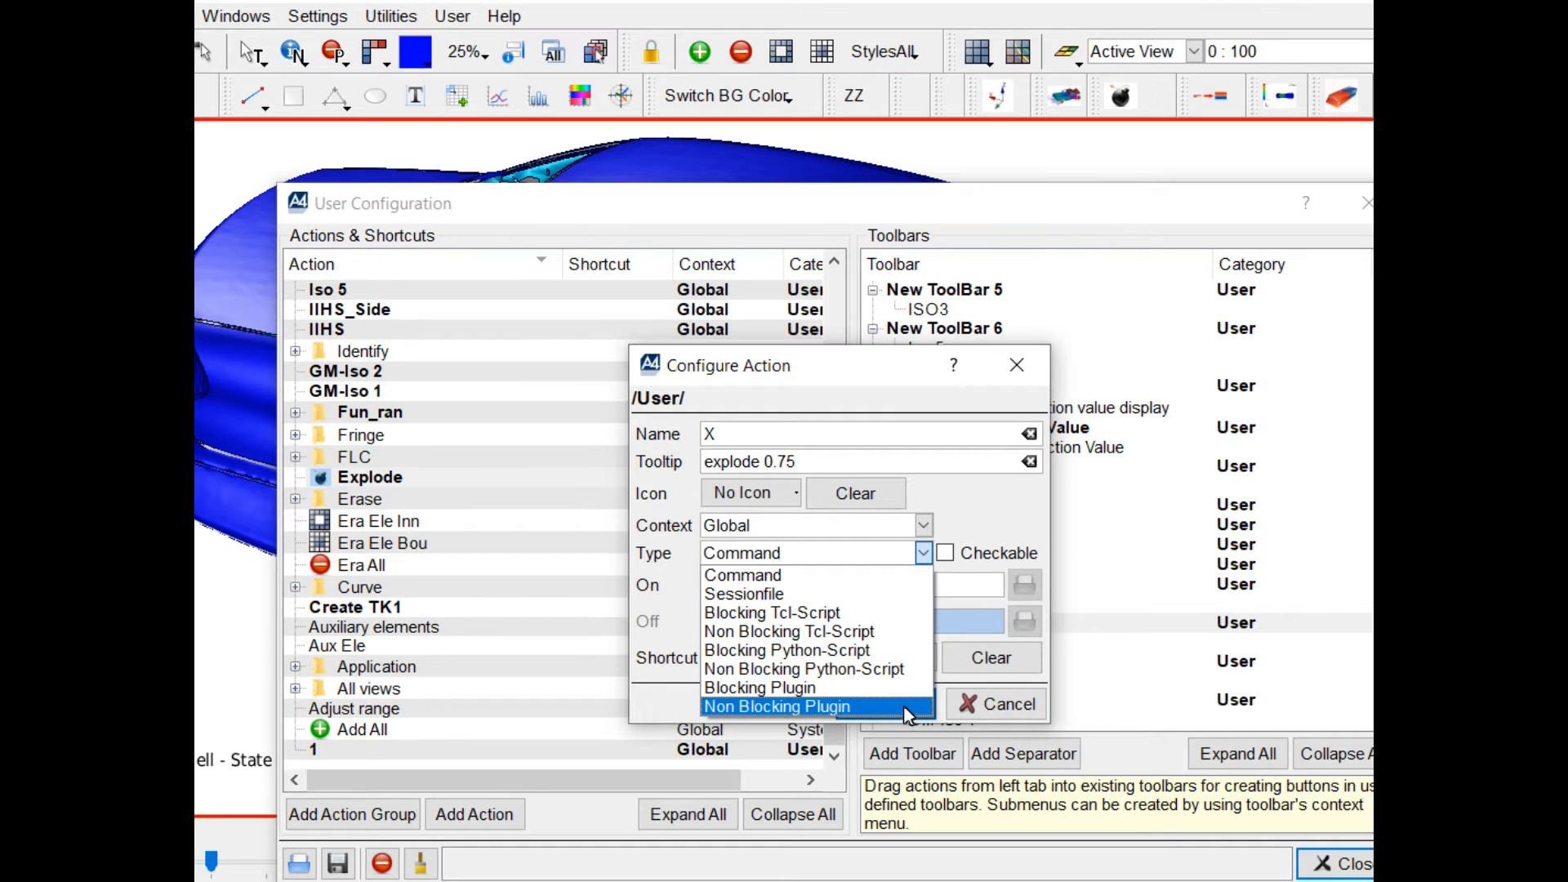
{"action": "left_click", "coordinate": [924, 553]}
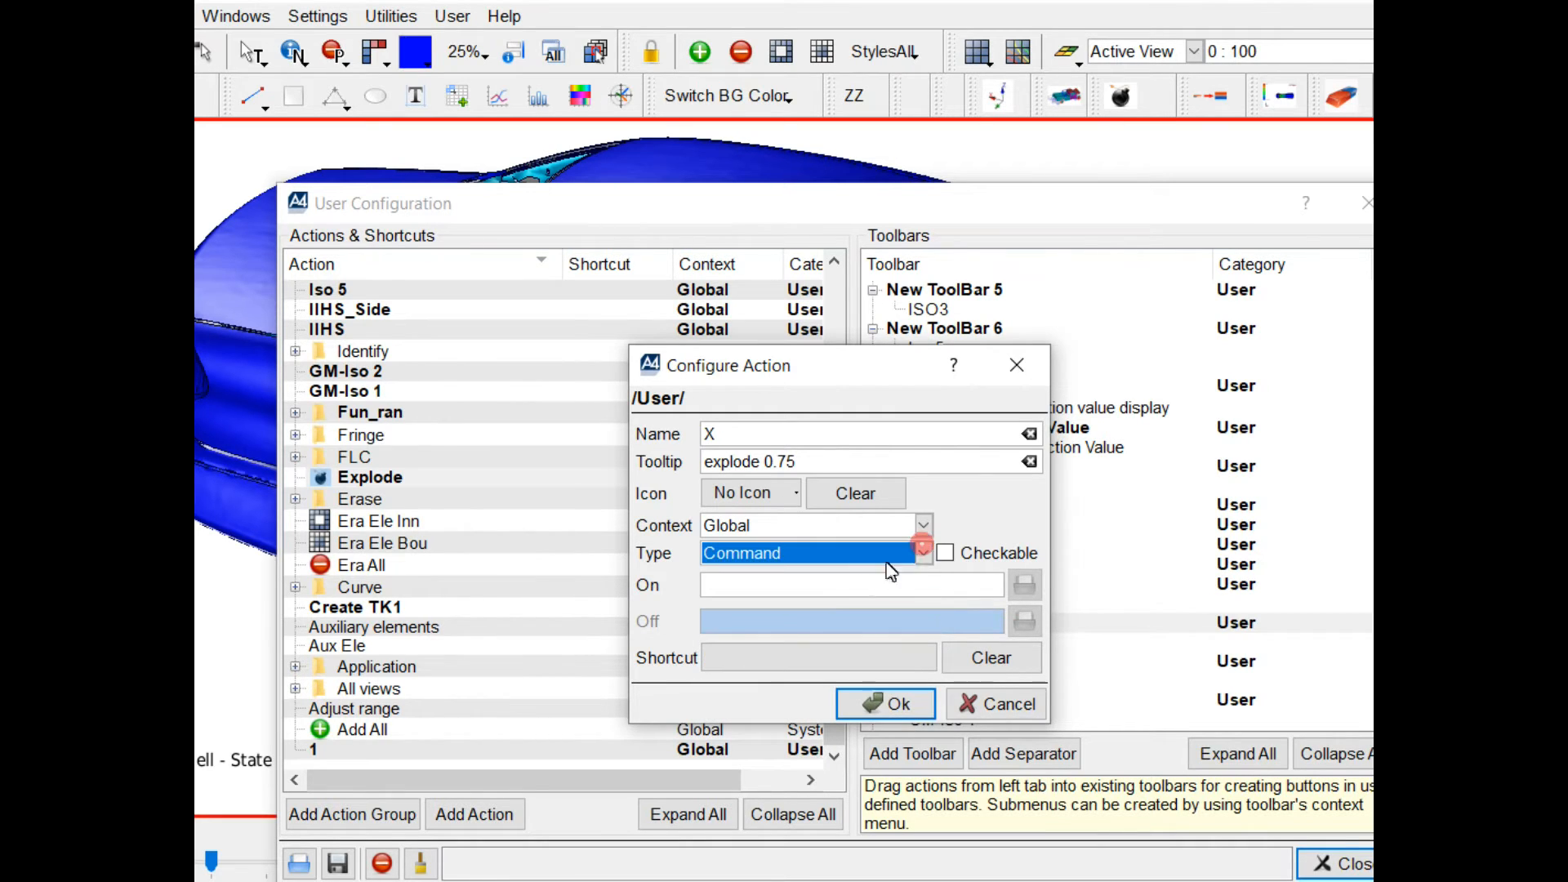
Give action X the On command "exp aut 0 0 0 0.75 all;vie cen" and make the action checkable
{"action": "left_click", "coordinate": [807, 589]}
{"action": "type", "text": "e"}
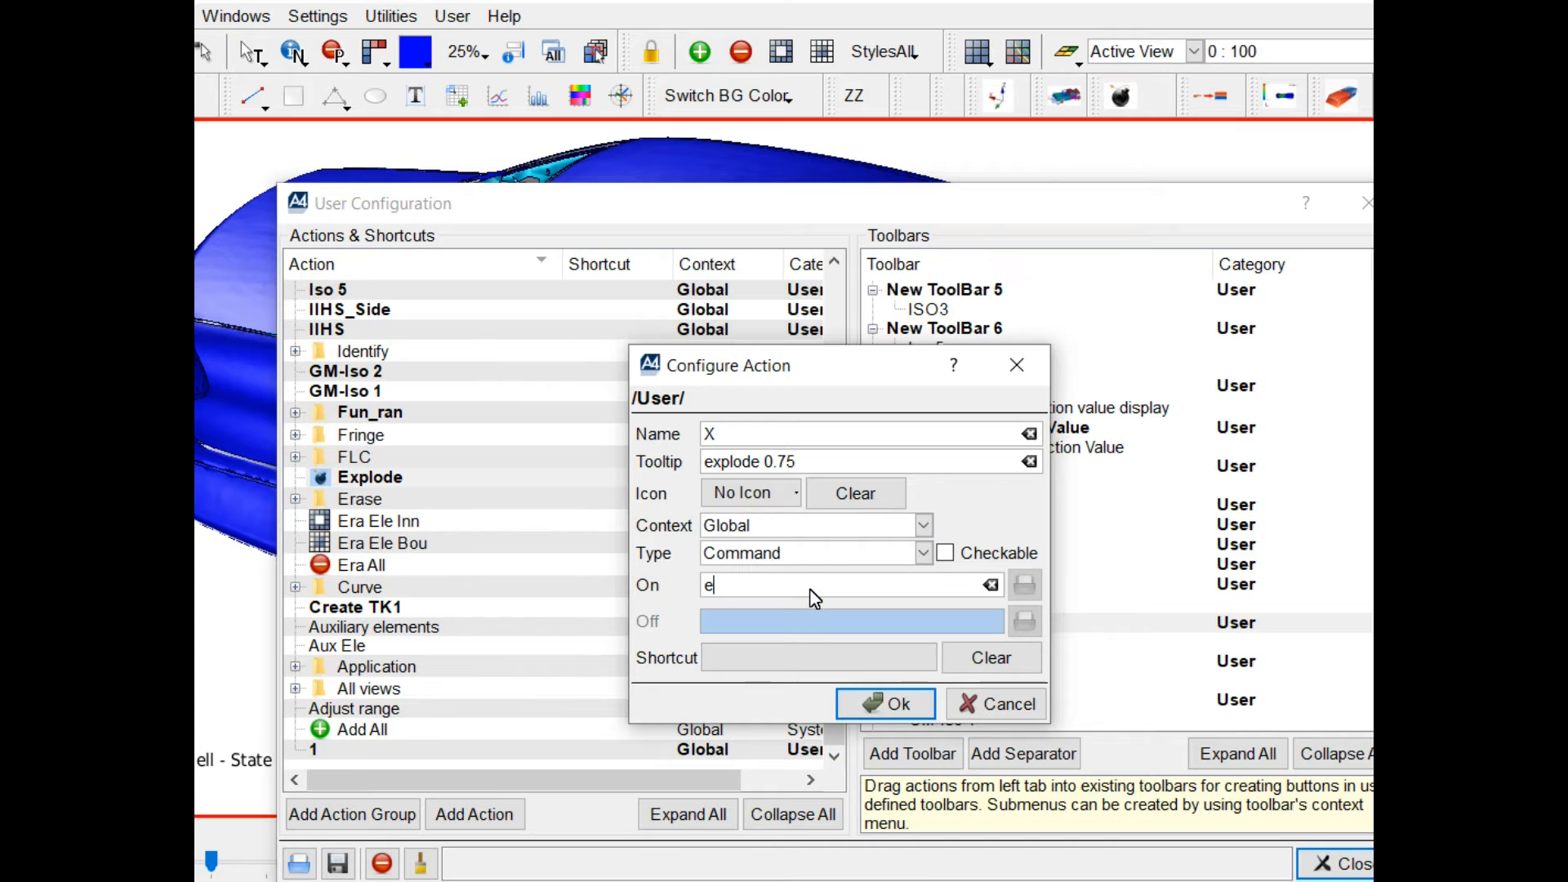
{"action": "type", "text": "xp aut 0 0 0 0.75 all;vie cen"}
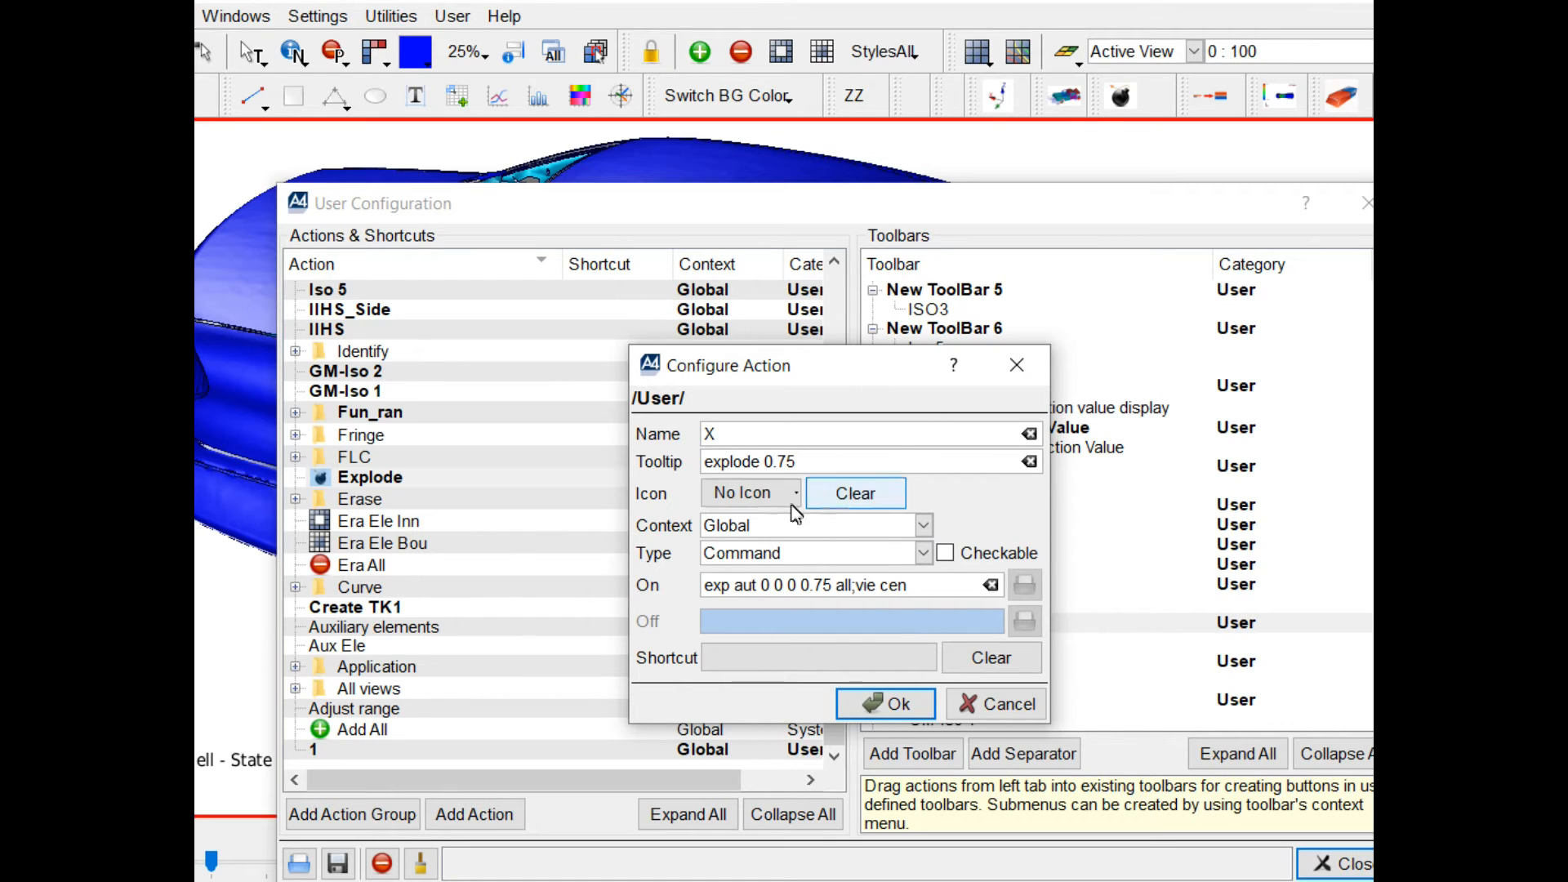
{"action": "left_click", "coordinate": [946, 555]}
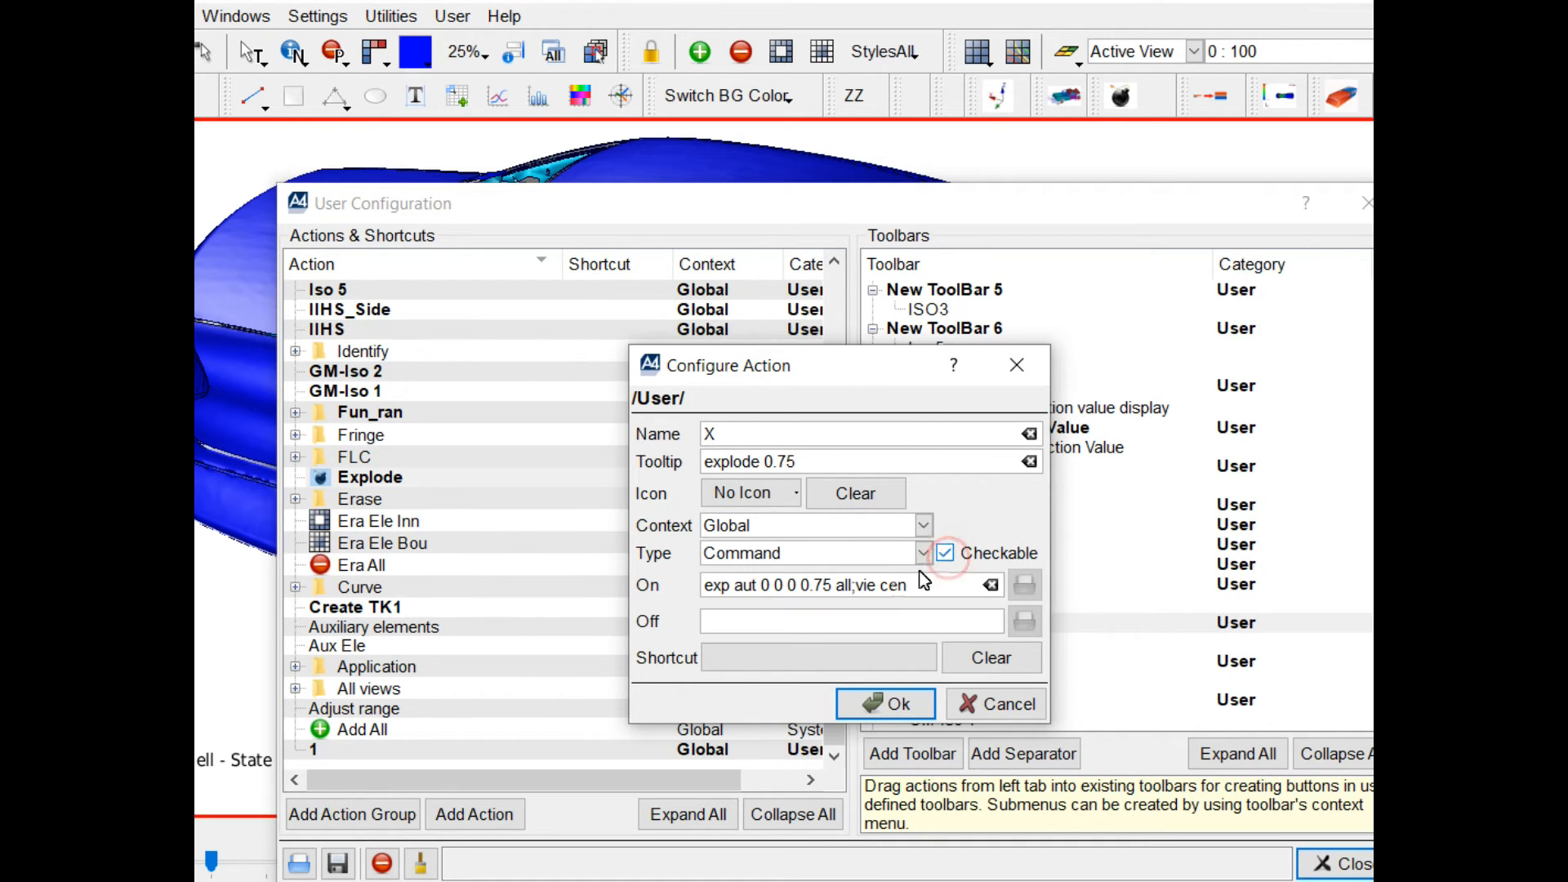
Reuse the On command as the Off command with the explode factor 0, "exp aut 0 0 0 0 all;vie cen", and save action X
{"action": "triple_click", "coordinate": [846, 585]}
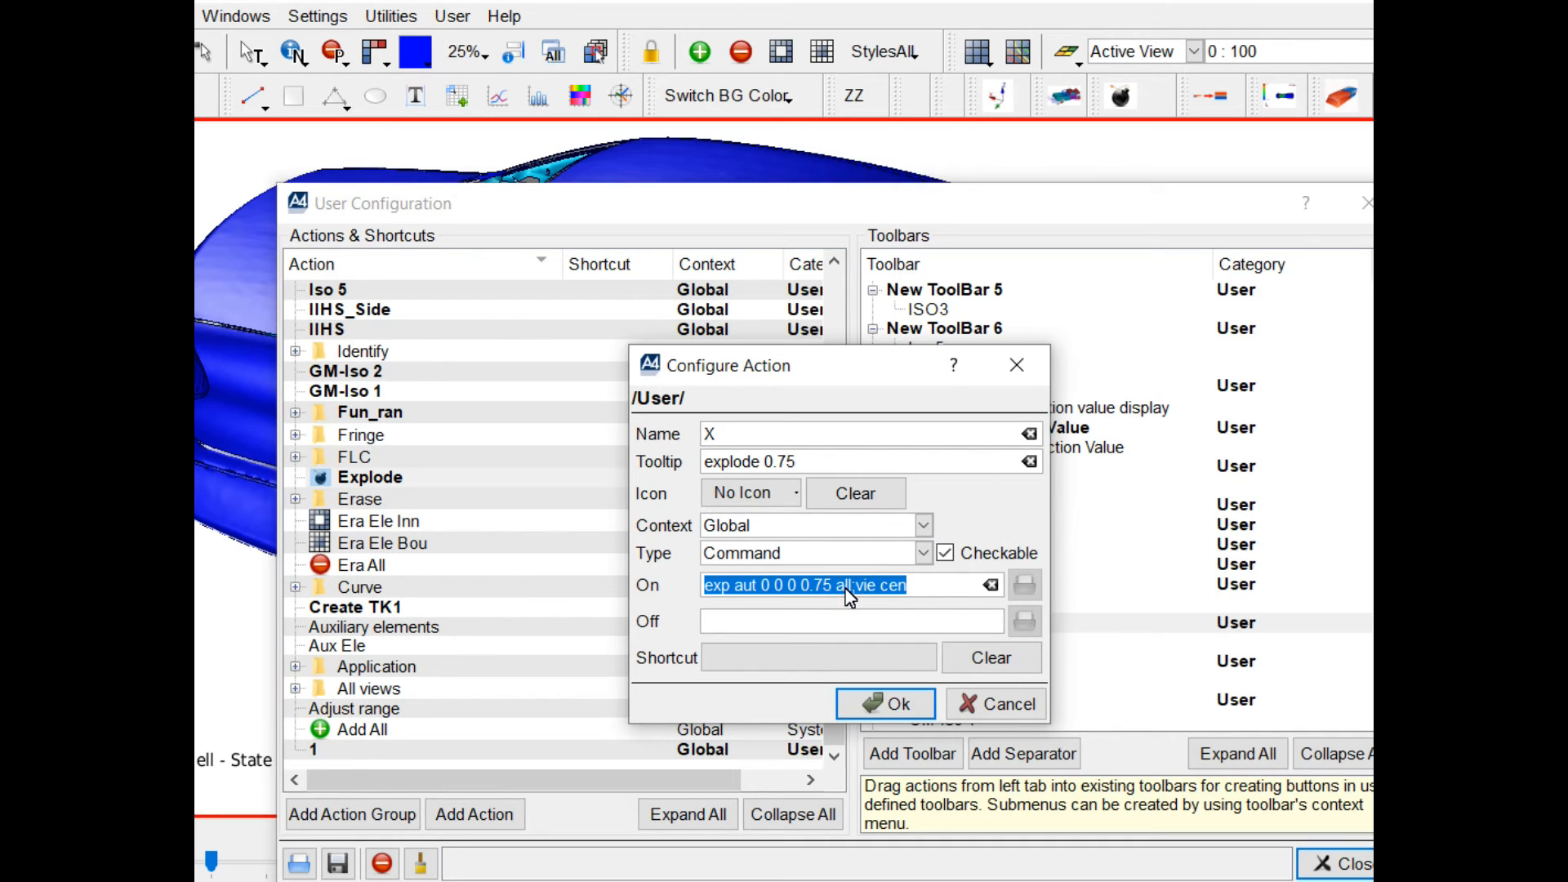
{"action": "left_click", "coordinate": [830, 621]}
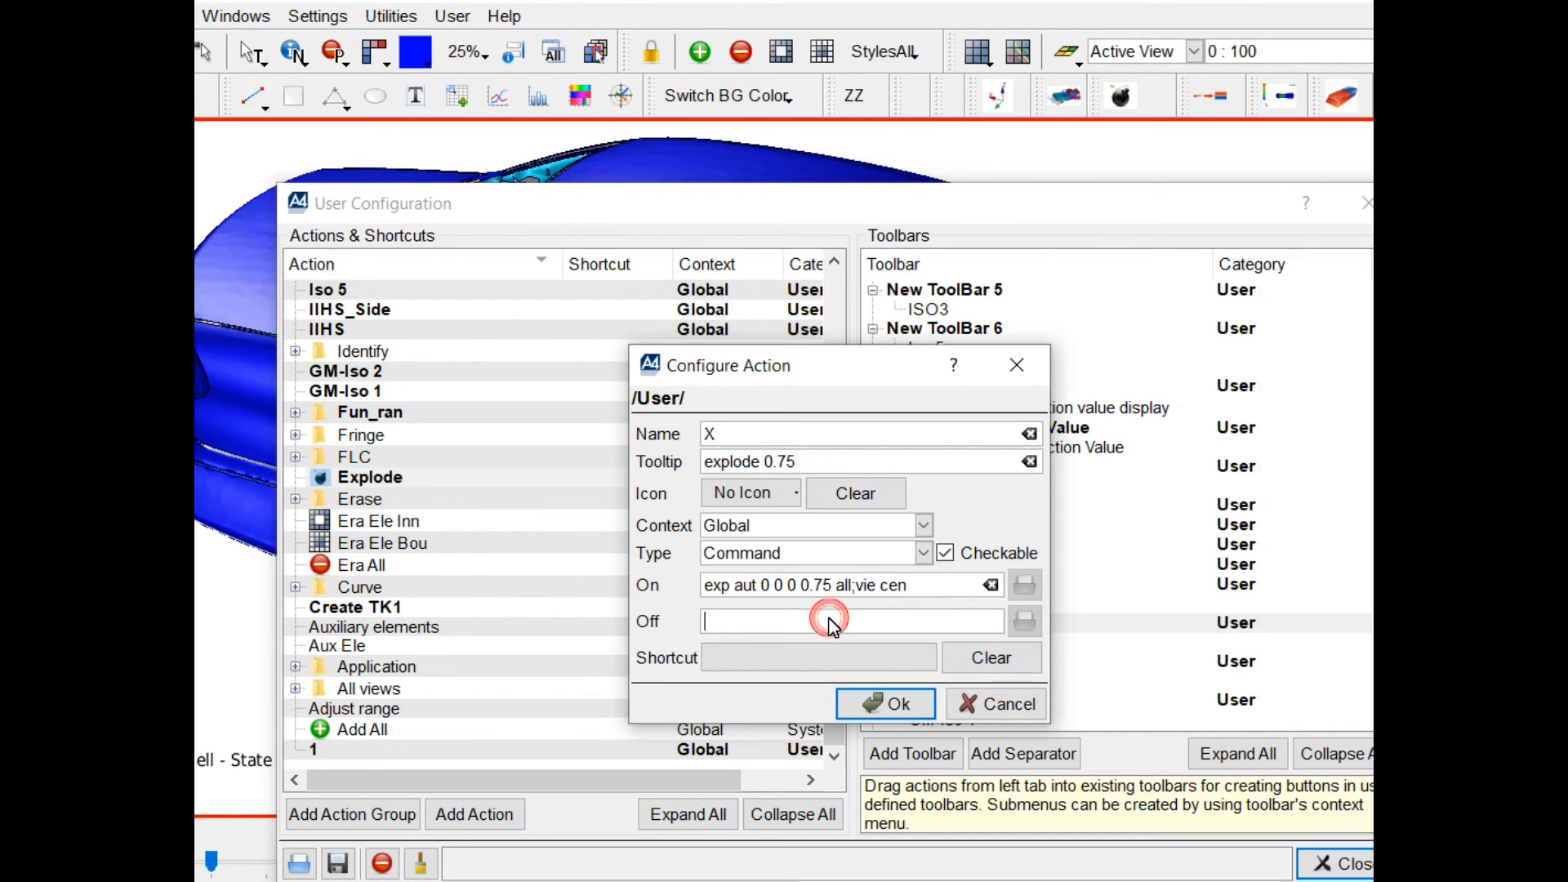
{"action": "type", "text": "exp aut 0 0 0 0.75 all;vie cen"}
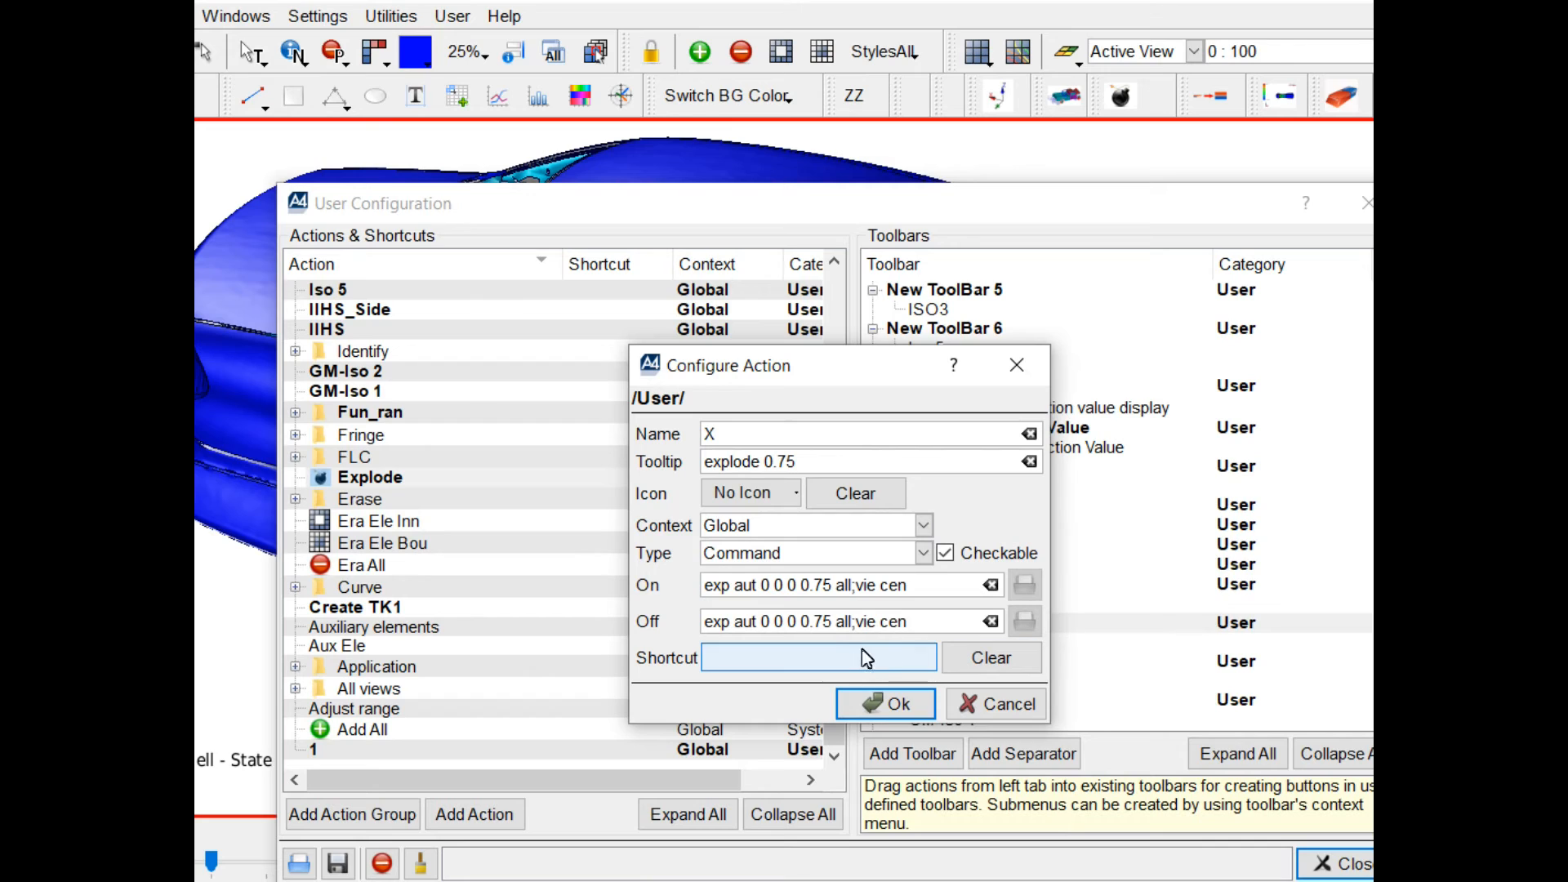
{"action": "left_click", "coordinate": [831, 622]}
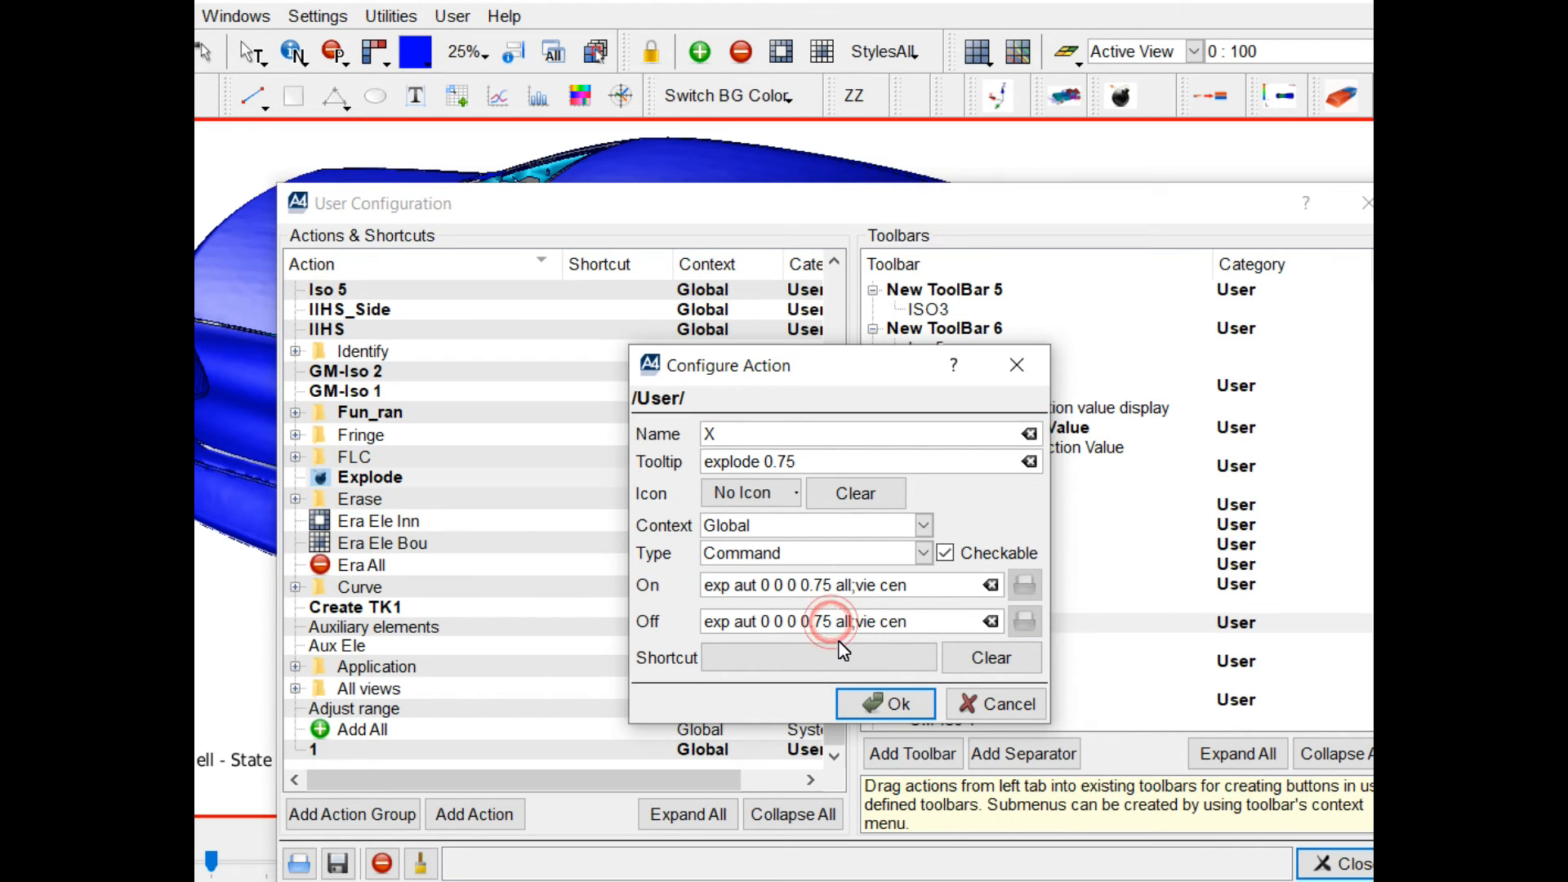
{"action": "key", "text": "BackSpace"}
{"action": "key", "text": "BackSpace"}
{"action": "key", "text": "BackSpace"}
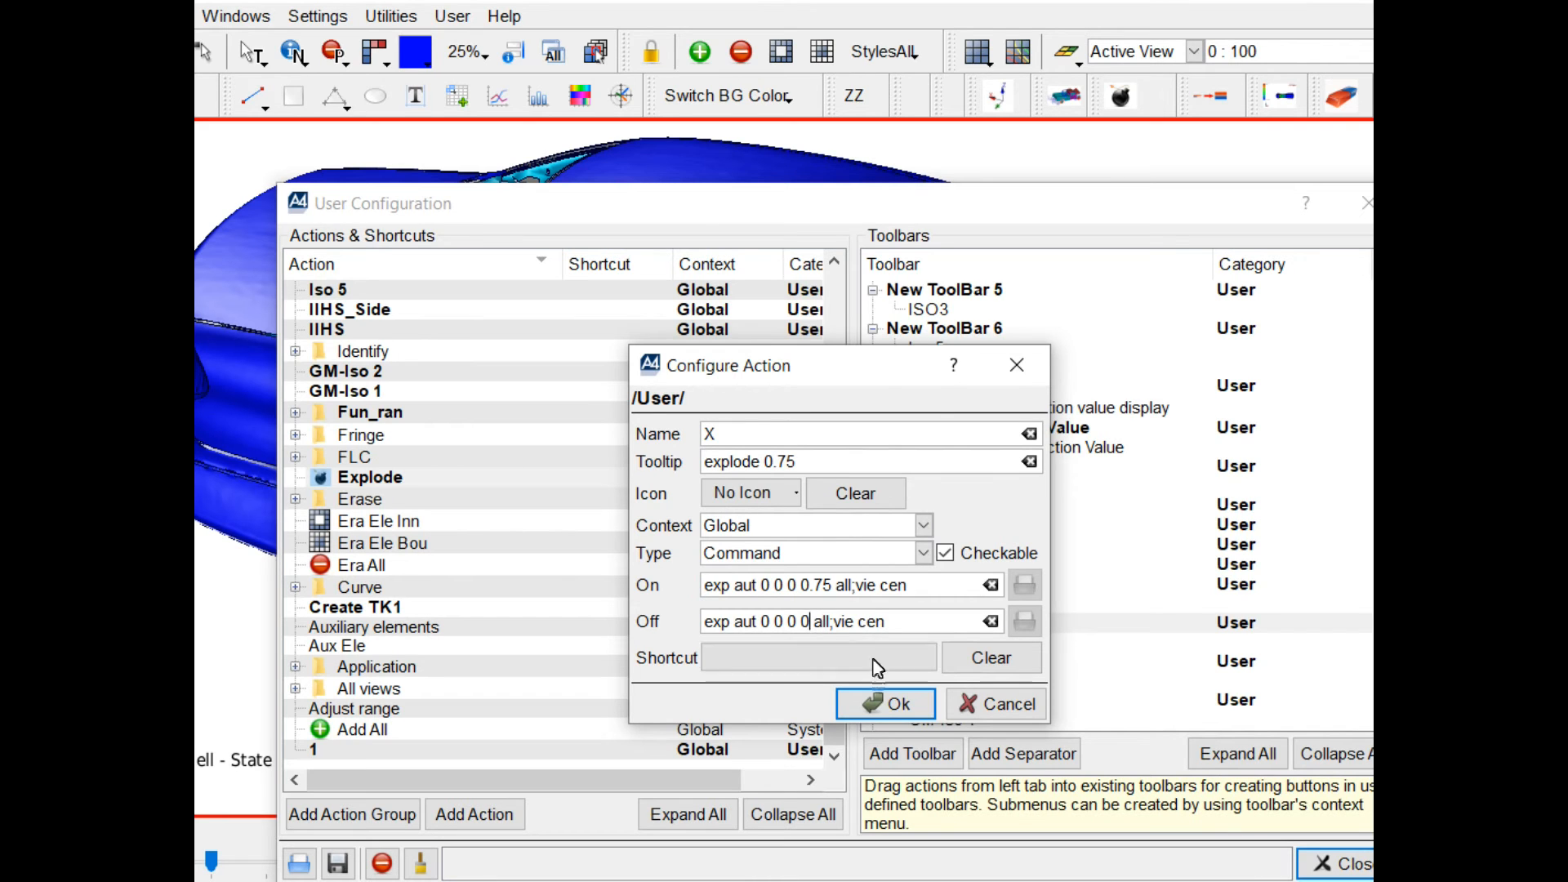
{"action": "left_click", "coordinate": [908, 714]}
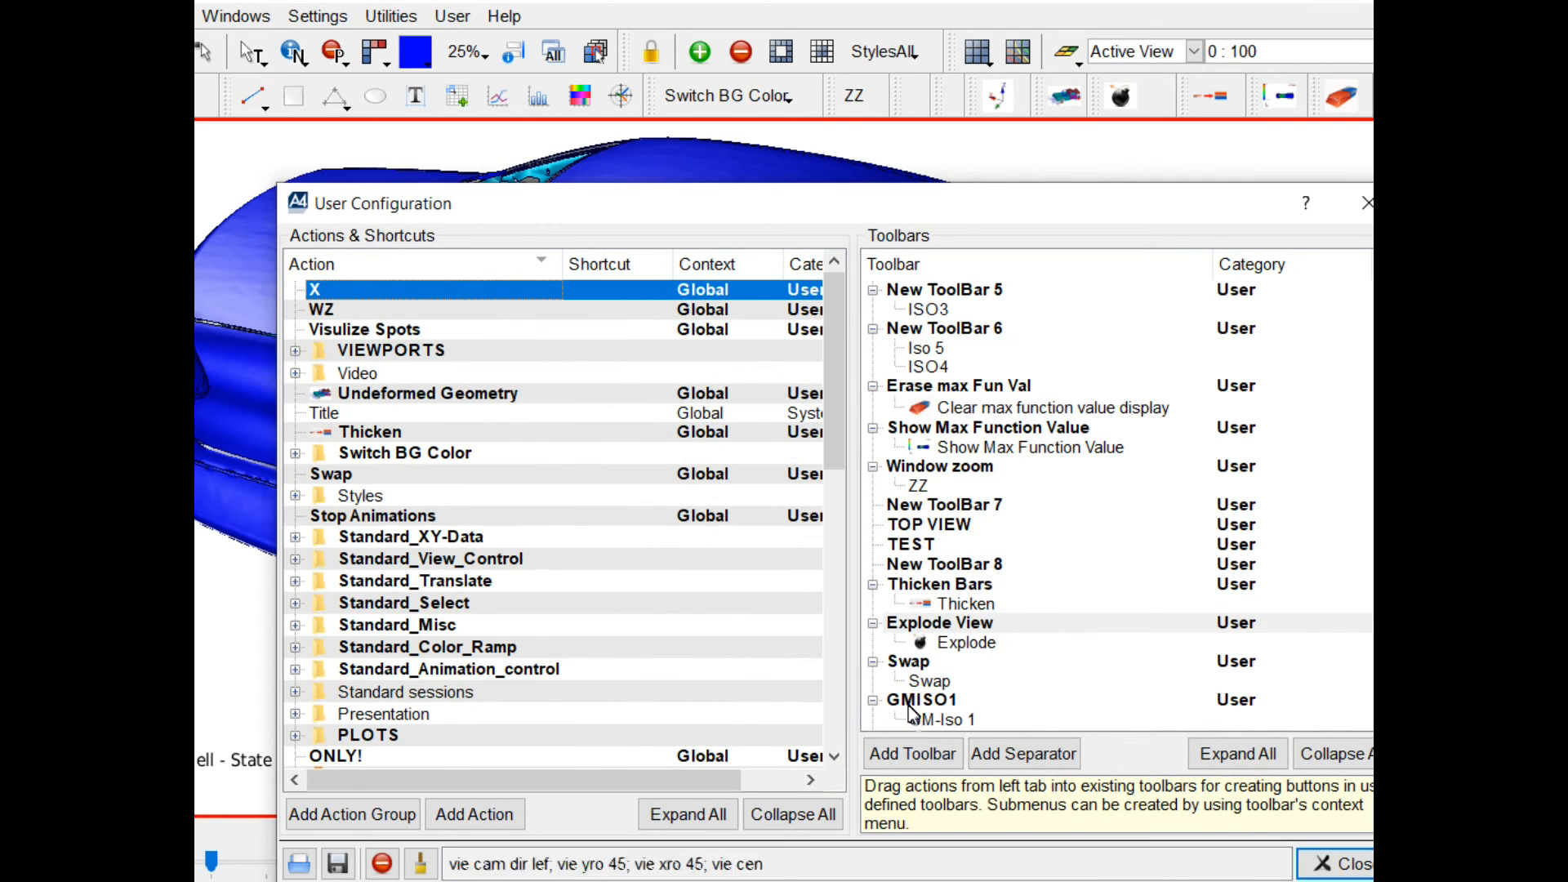
Add action X to the Explode View toolbar below Explode and close the user configuration
{"action": "left_click", "coordinate": [344, 290]}
{"action": "left_click_drag", "start_coordinate": [344, 290], "coordinate": [1067, 637]}
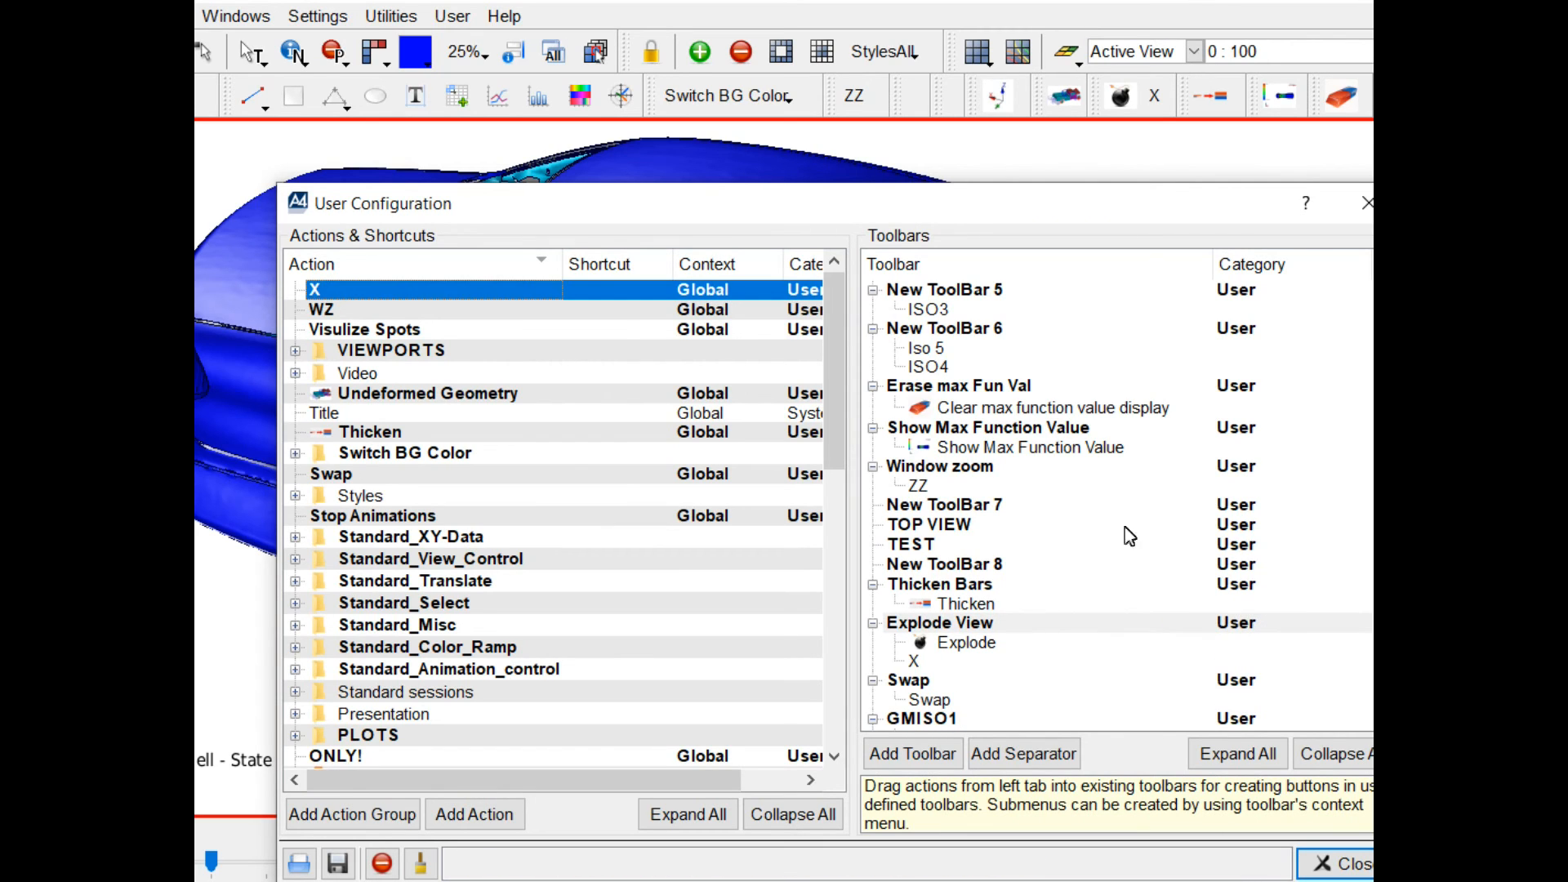
{"action": "left_click", "coordinate": [1330, 861]}
Test the new X action by switching the car's exploded view on and off again
{"action": "left_click", "coordinate": [1155, 97]}
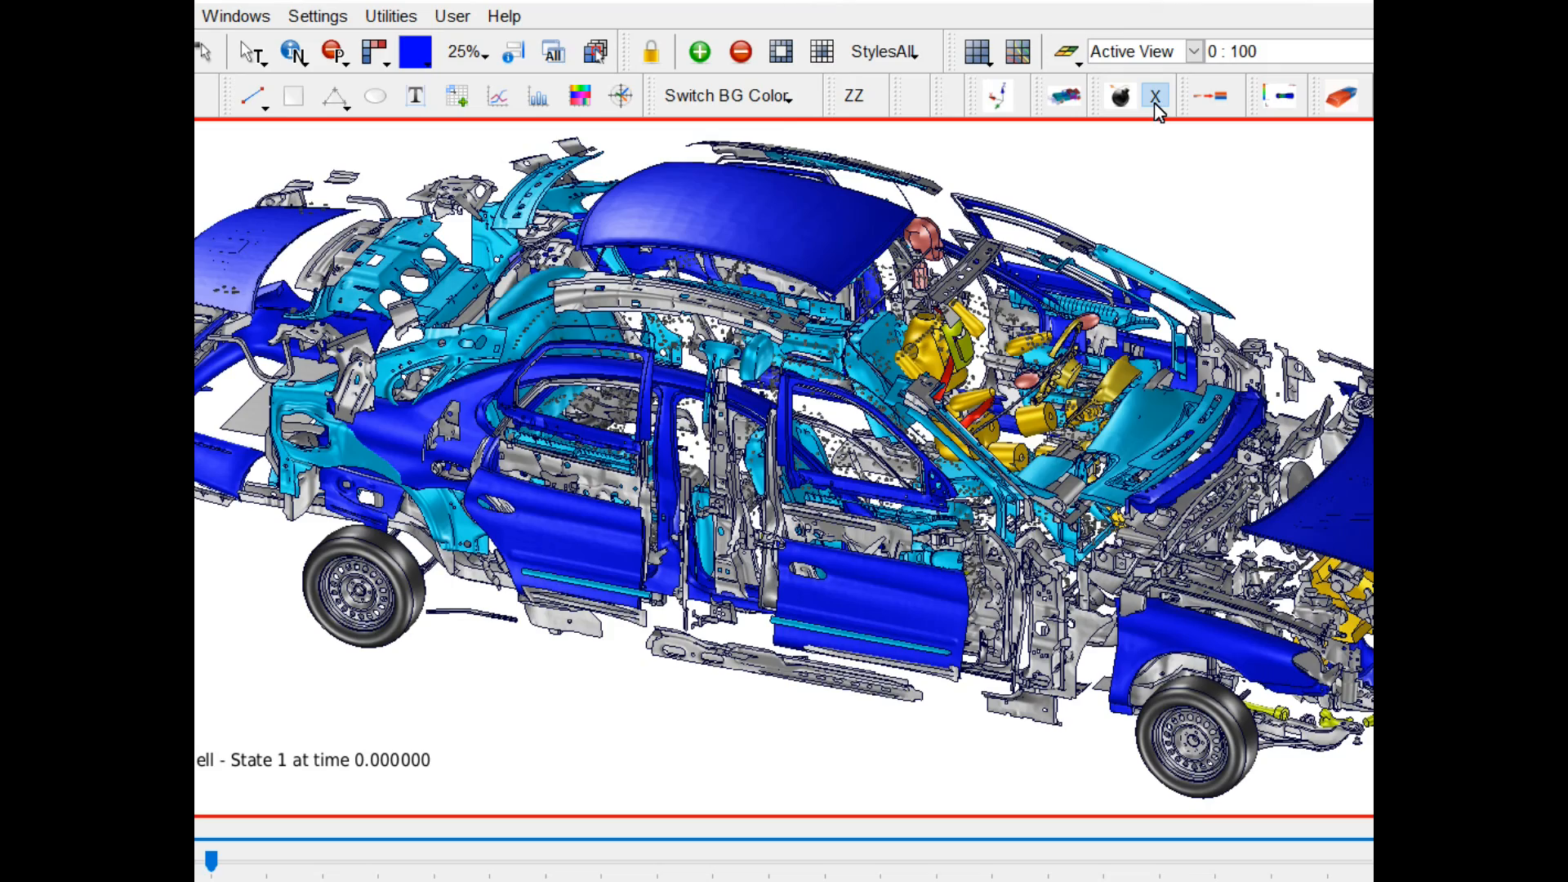
{"action": "left_click", "coordinate": [1154, 97]}
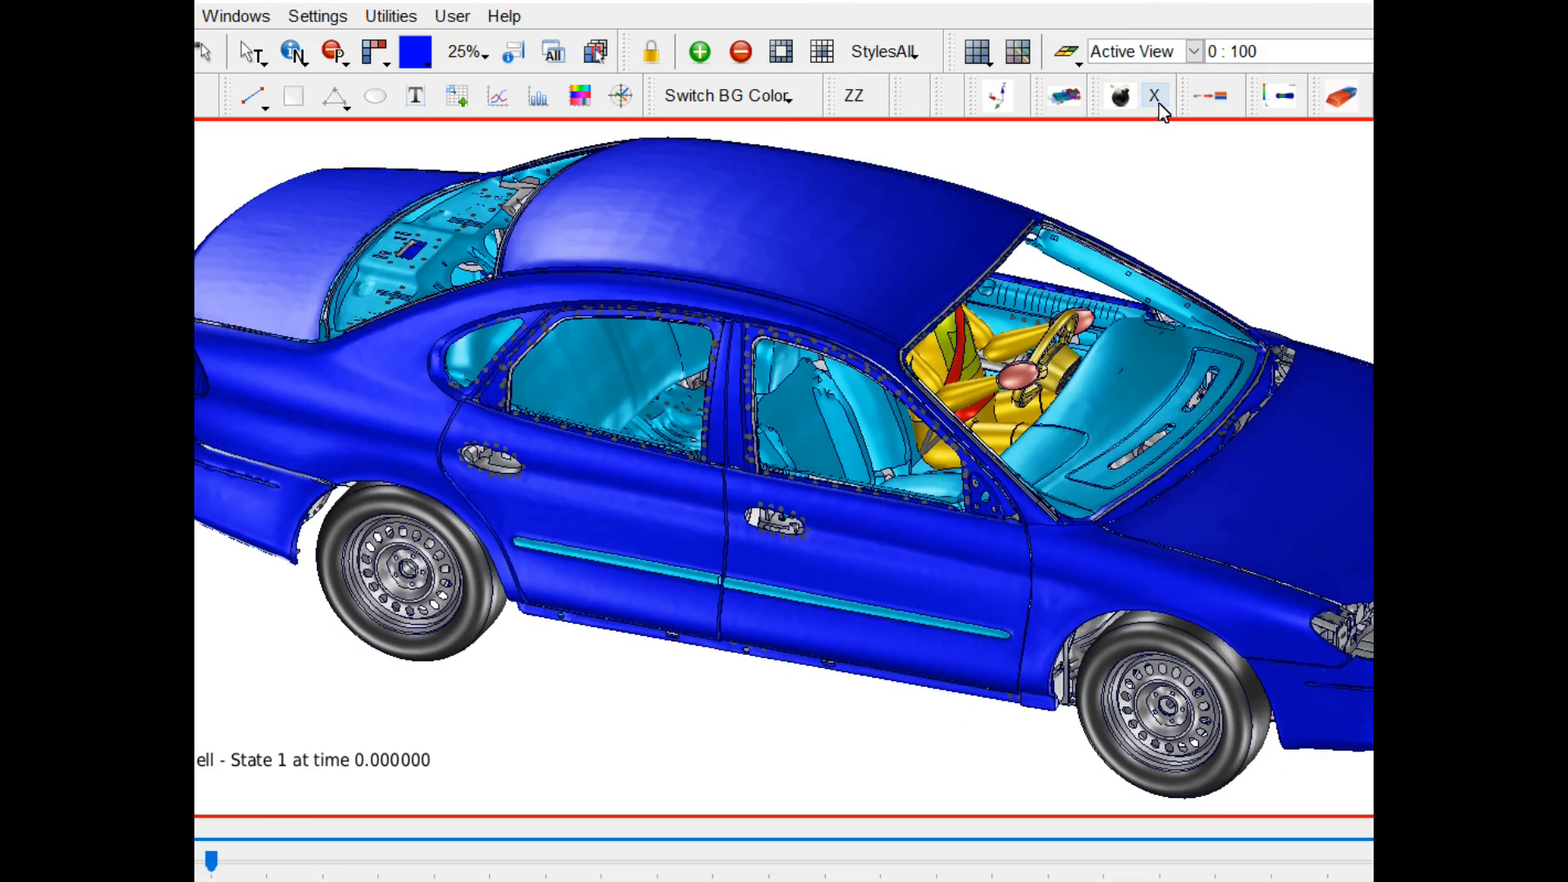